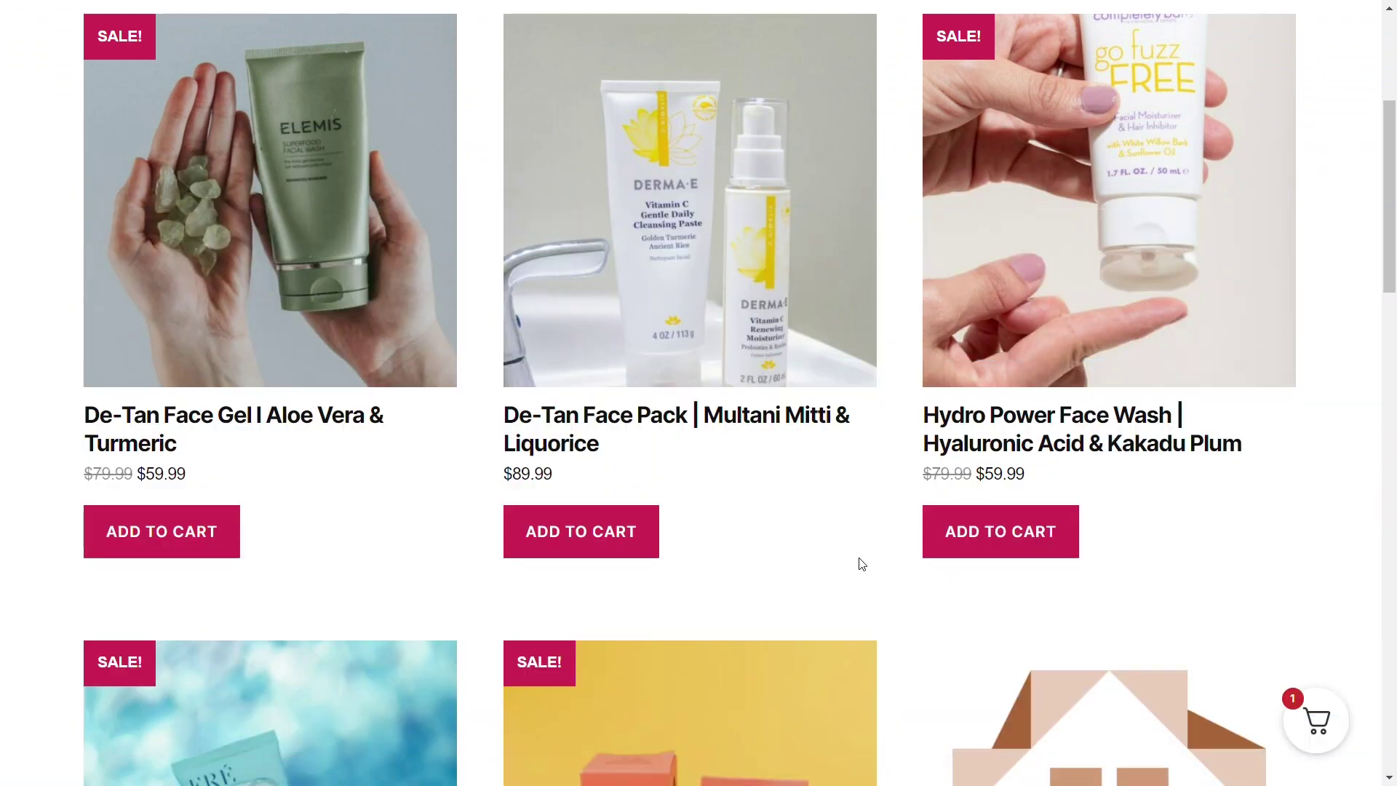
- From the side cart, add Sunscreen Lotion SPF 30 and check each progress-bar milestone
click(1314, 716)
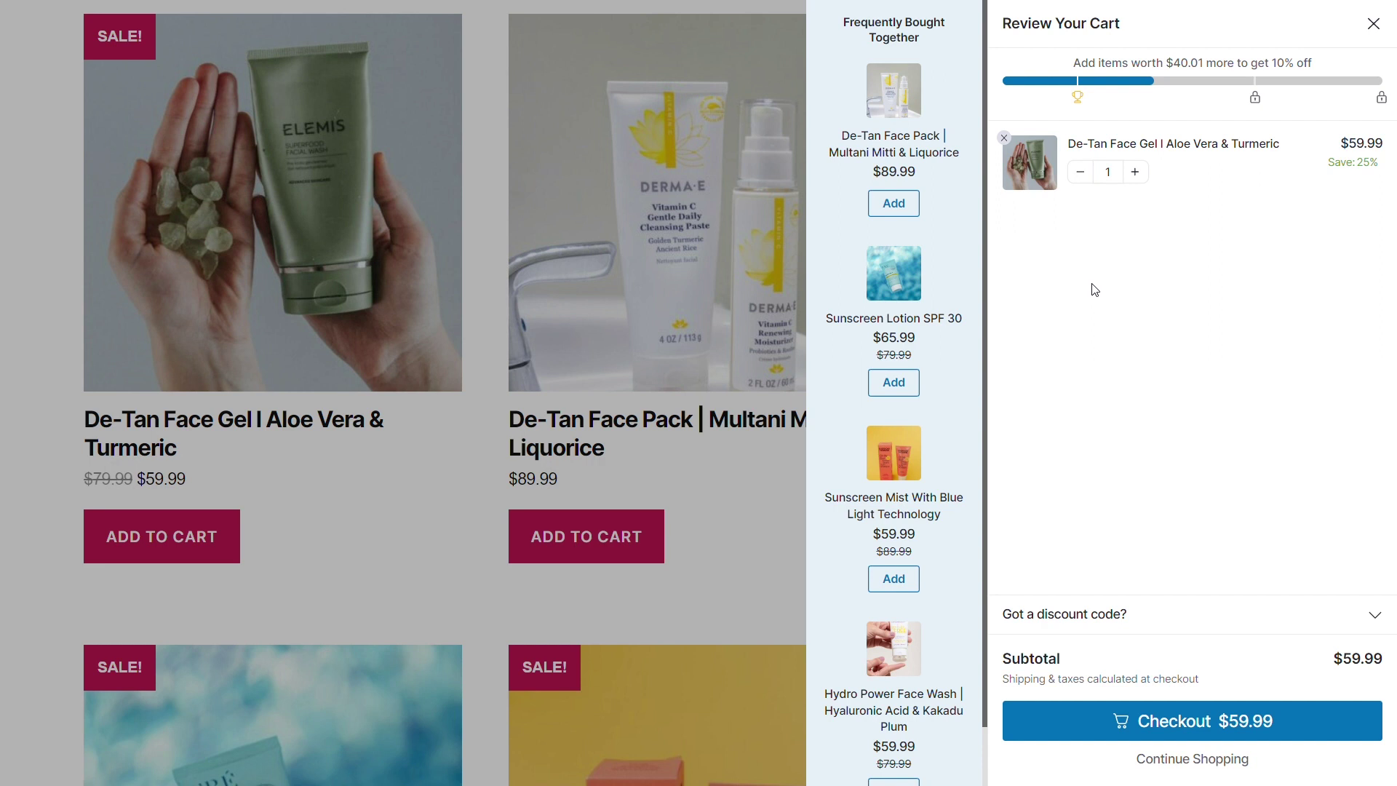
drag(985, 304, 1000, 241)
click(912, 388)
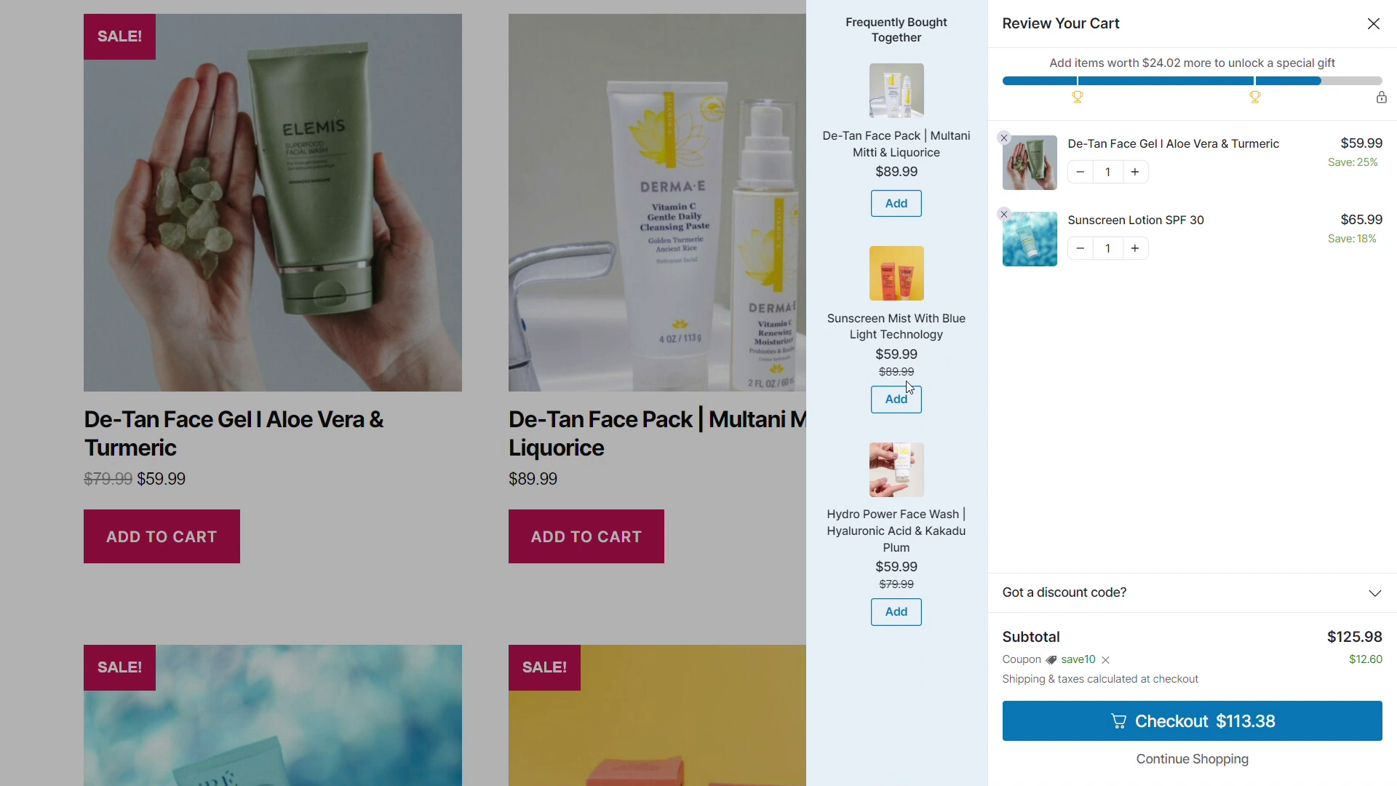
mouse_move(1079, 106)
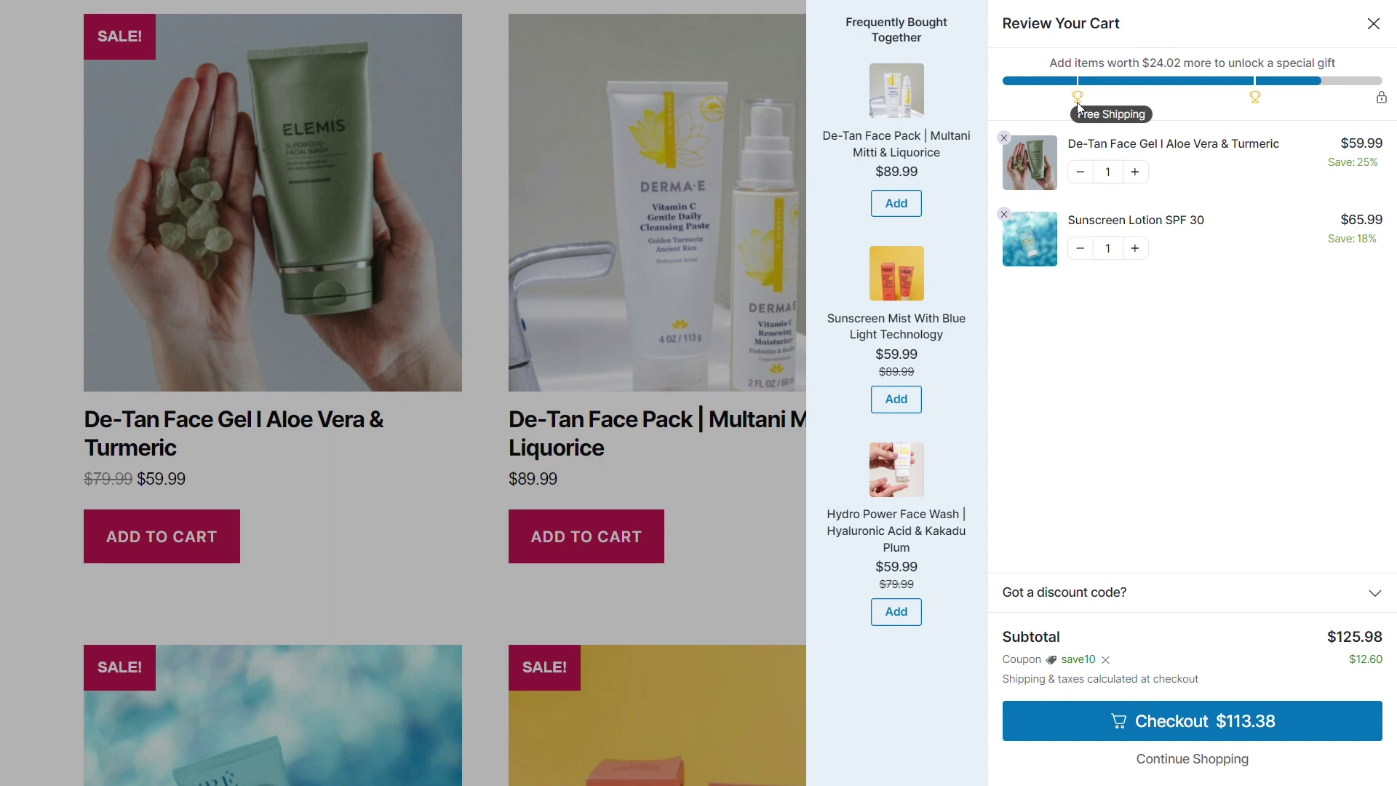
mouse_move(1257, 99)
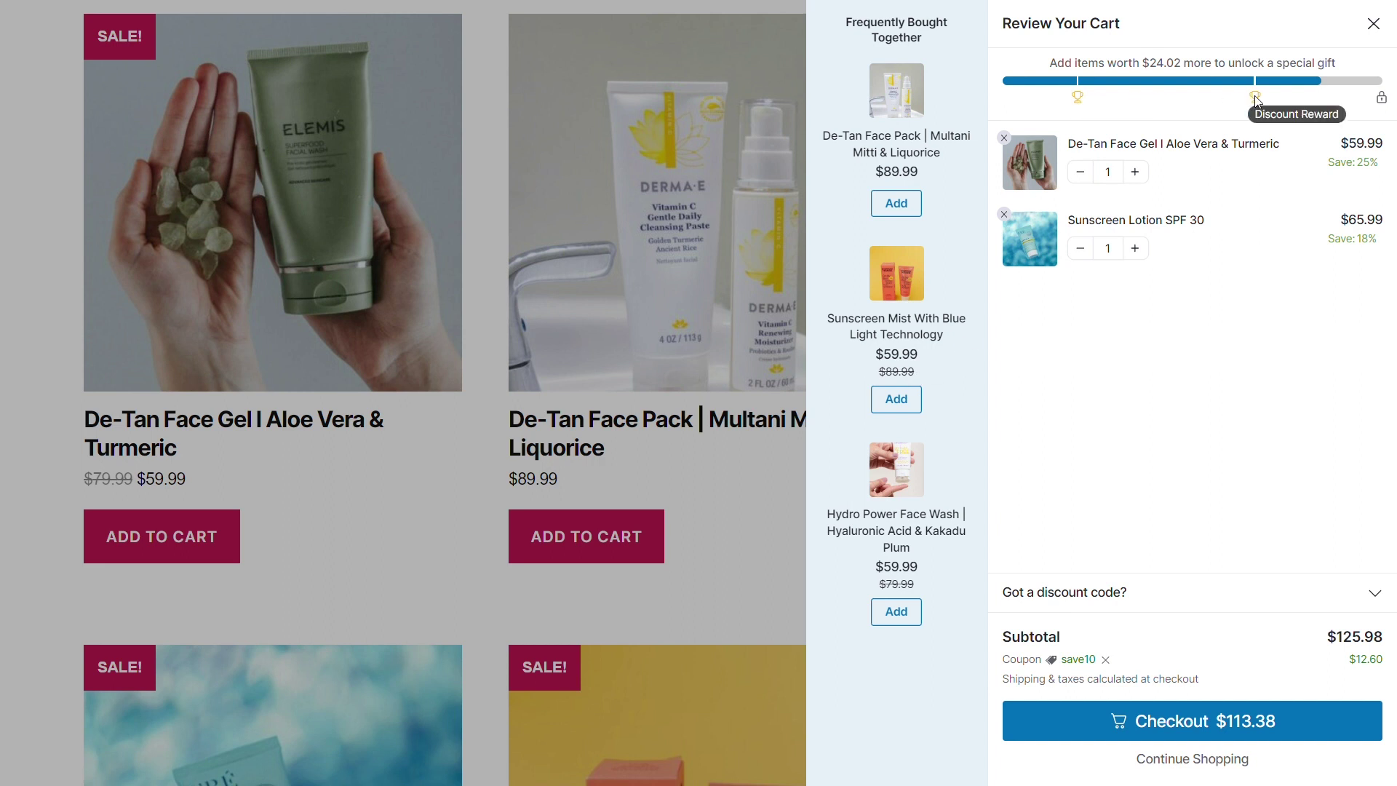
mouse_move(1382, 103)
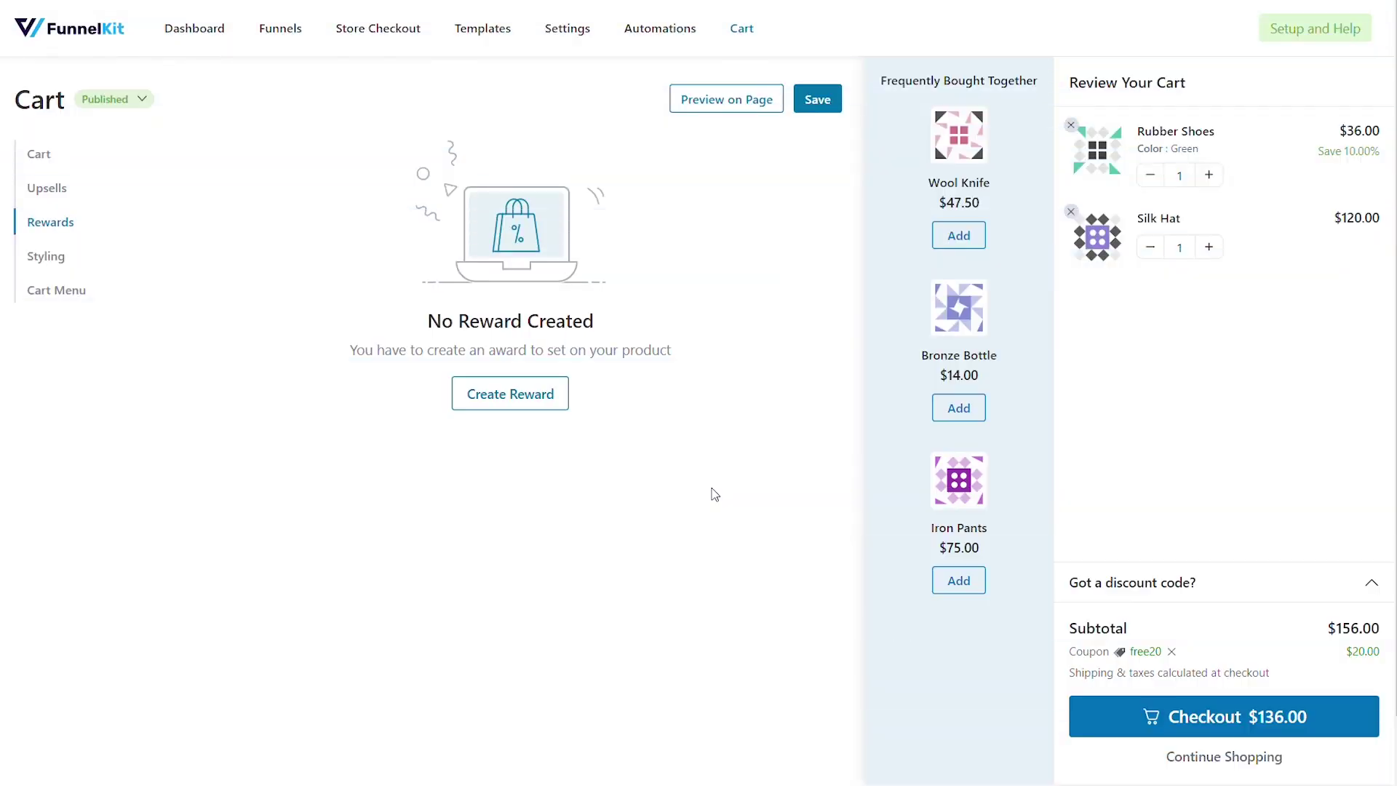
- Create Reward 1 as Free Shipping and go to WooCommerce's Shipping zones settings
click(528, 406)
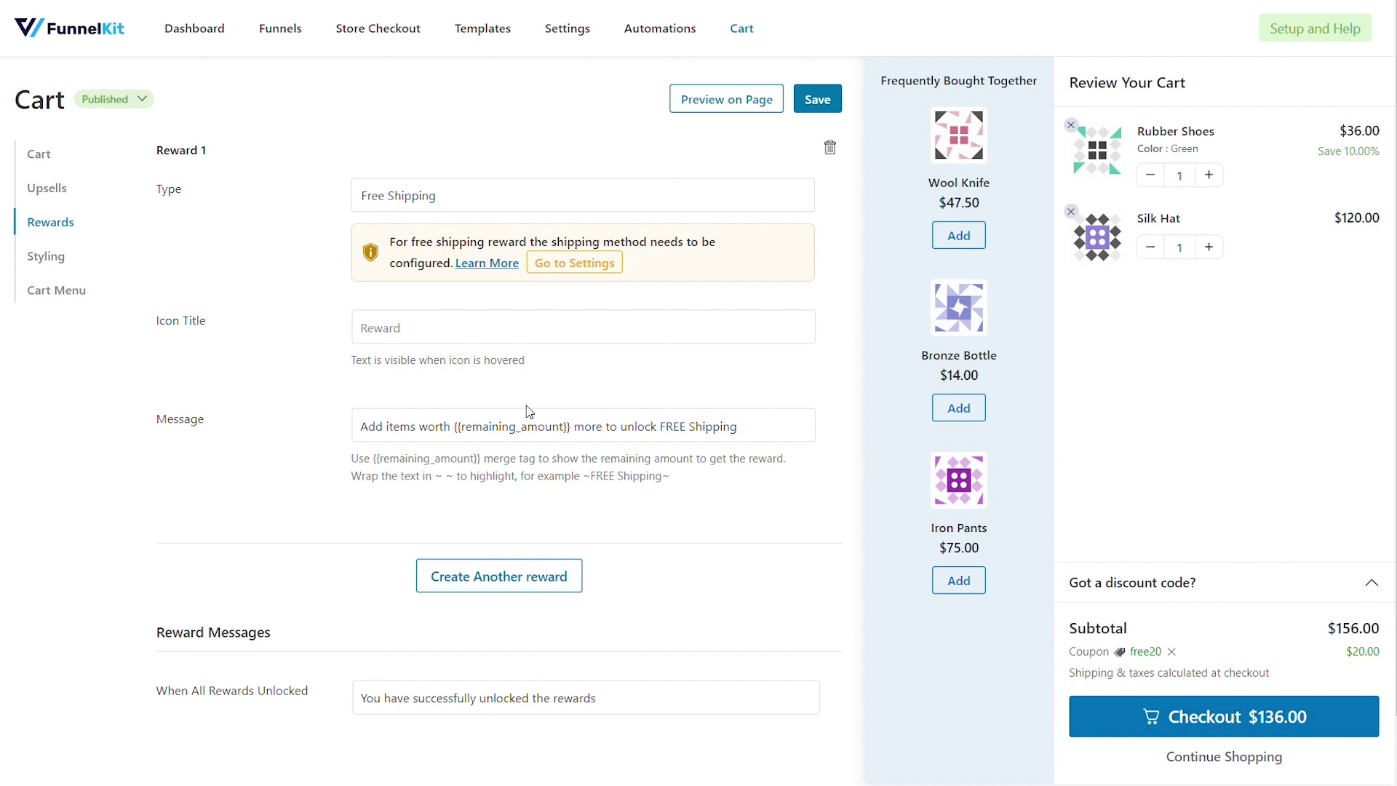
click(589, 271)
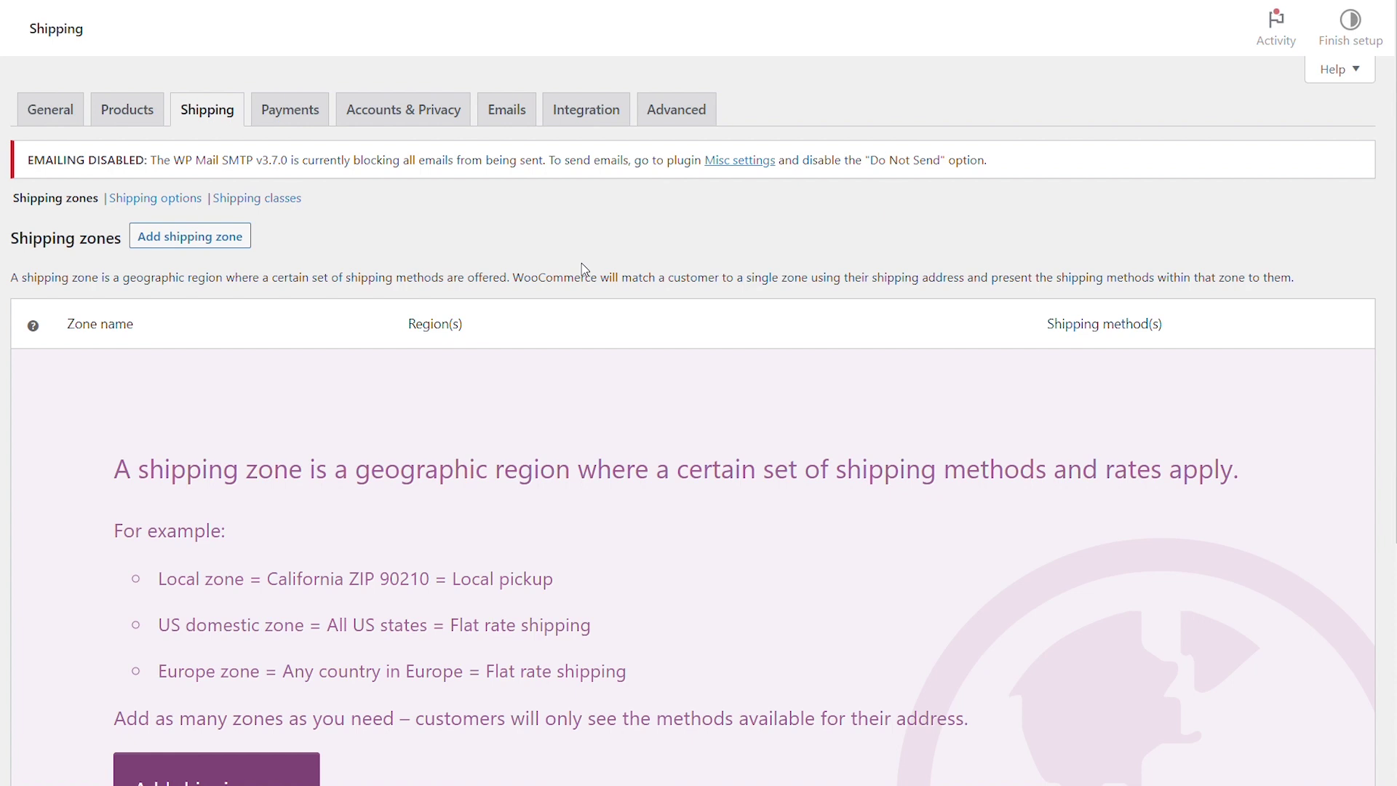
- Add a new shipping zone whose region is United States (US)
click(221, 249)
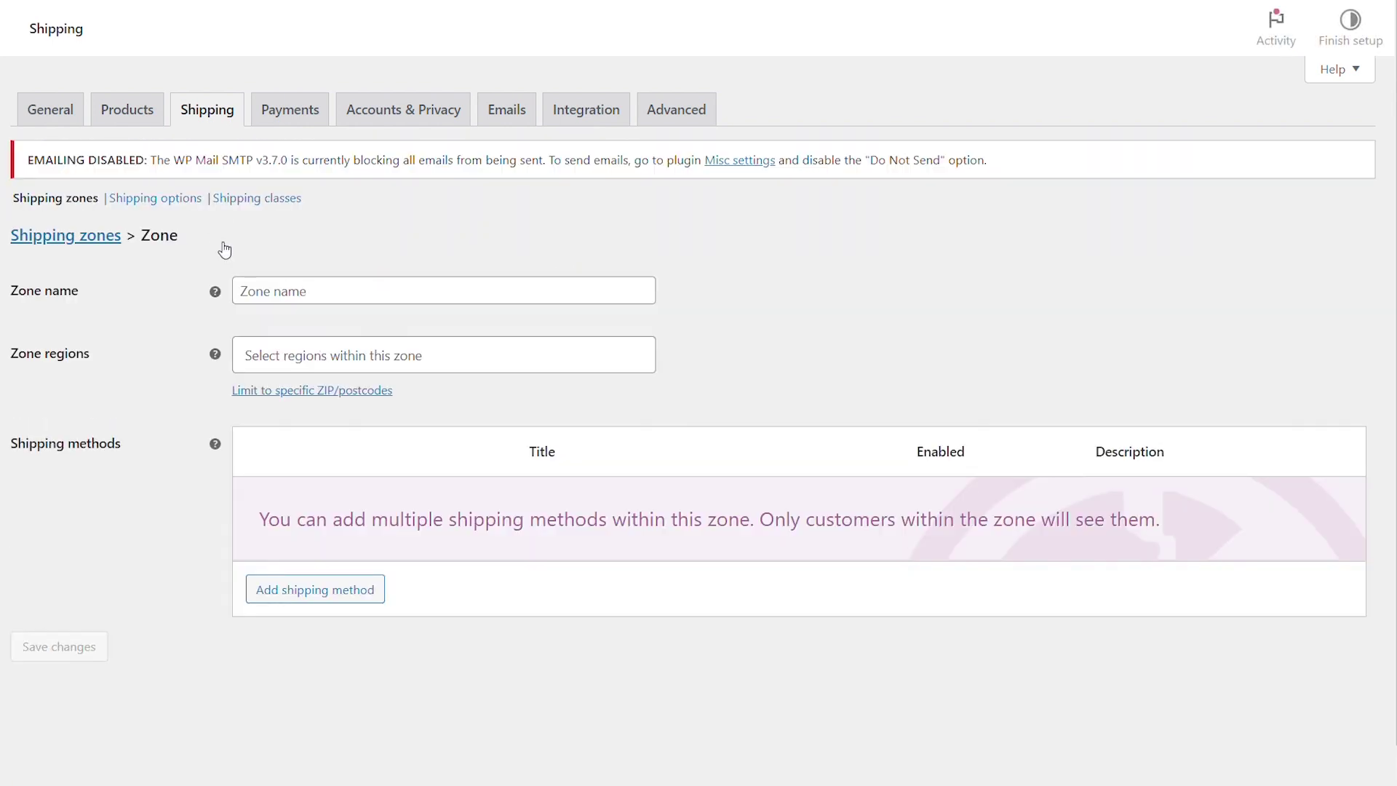
click(342, 370)
text(Un)
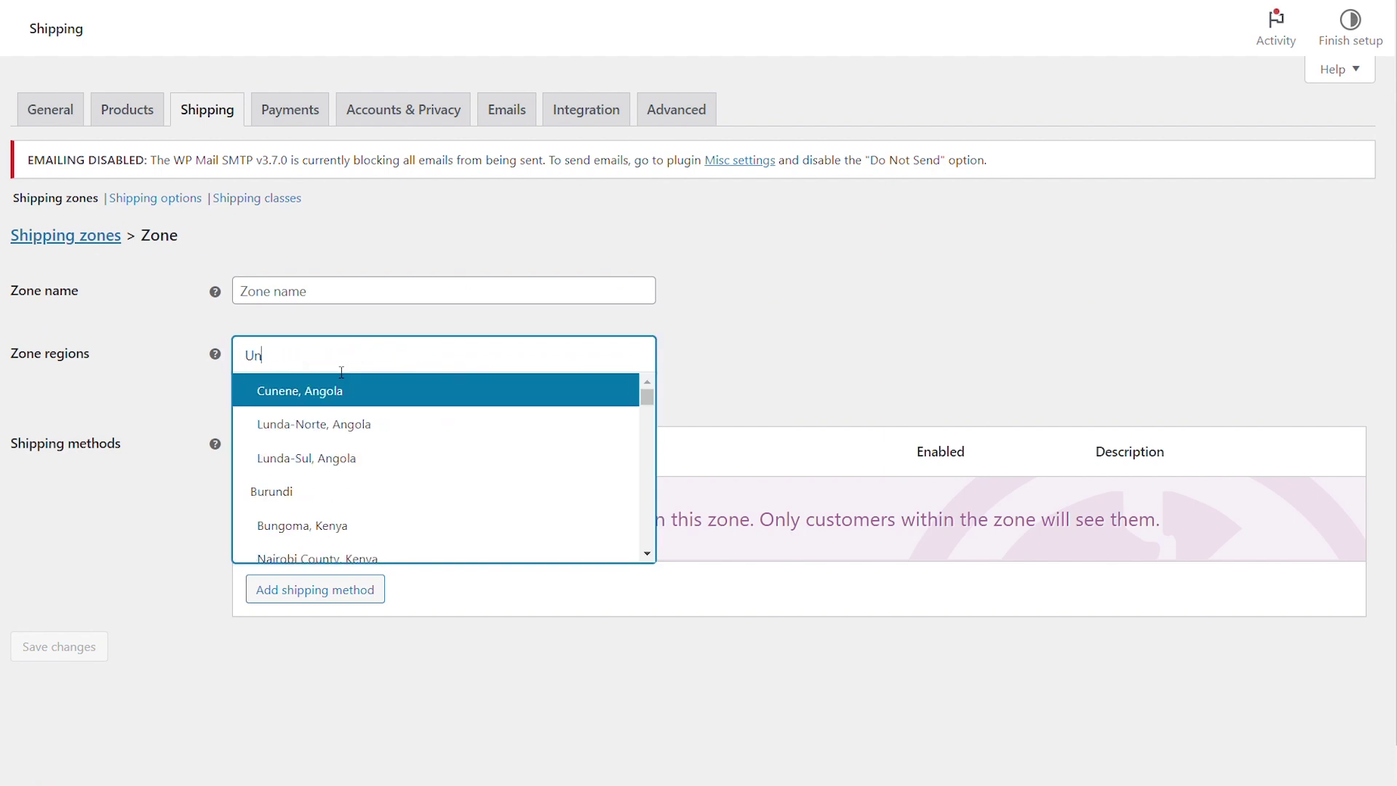
text(ited)
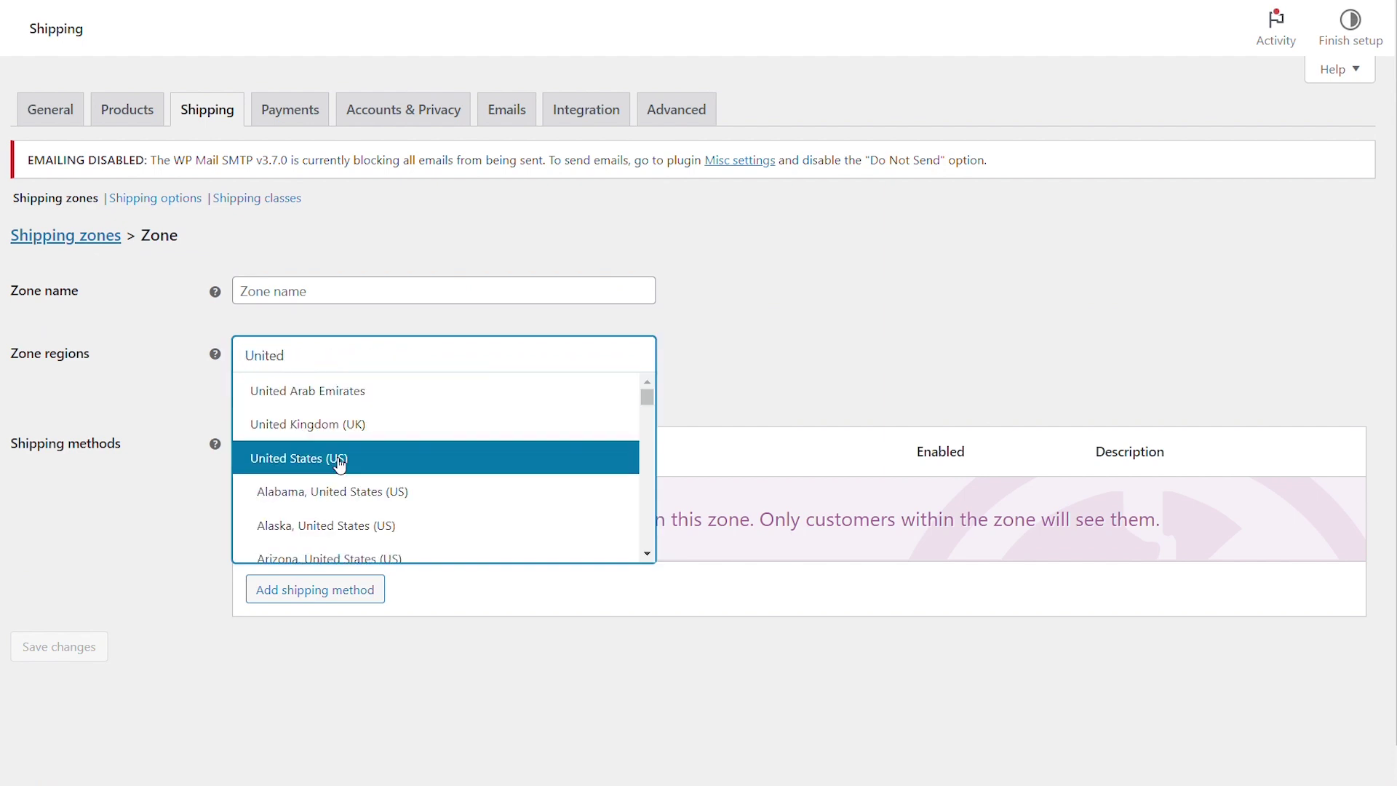
click(337, 460)
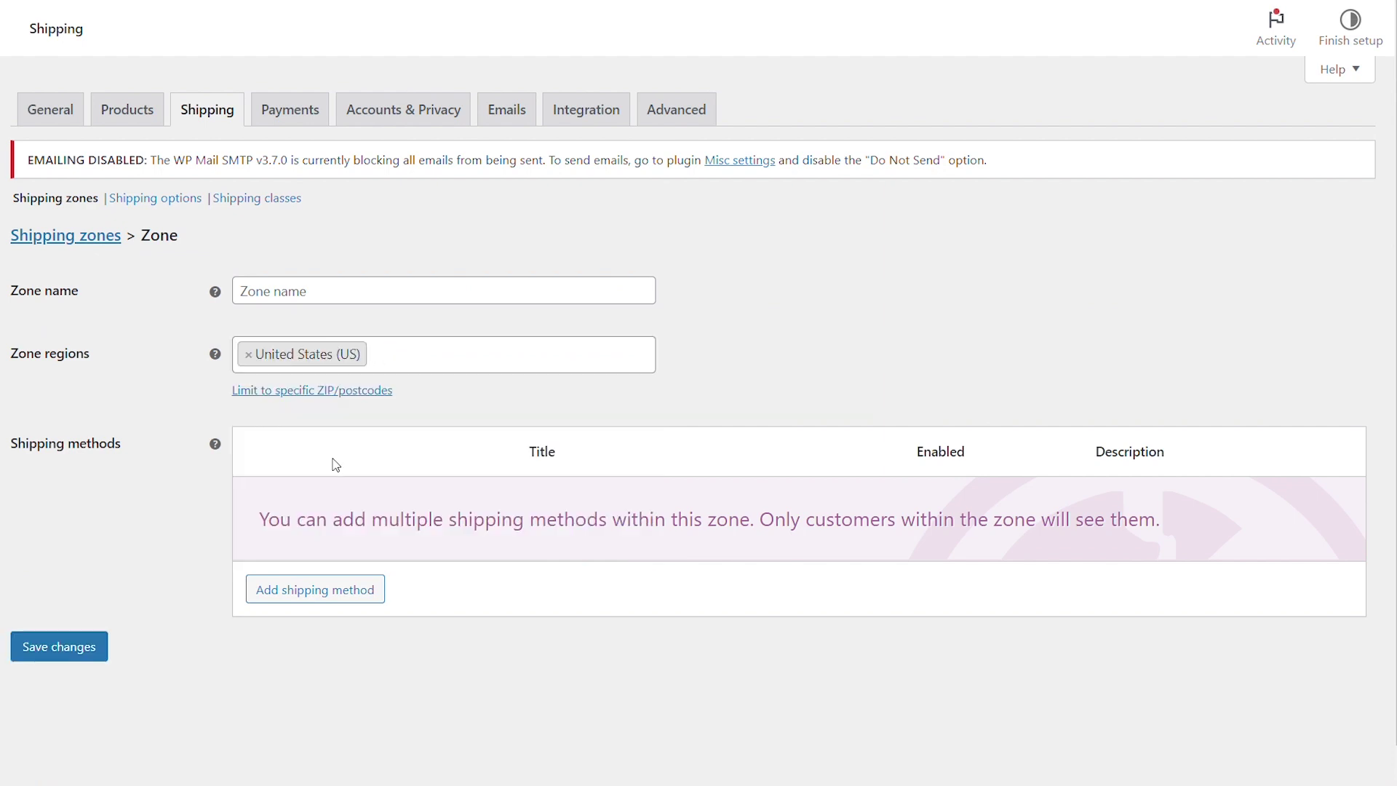
- Add a Free shipping method to the zone and bring up its settings
click(343, 588)
click(512, 400)
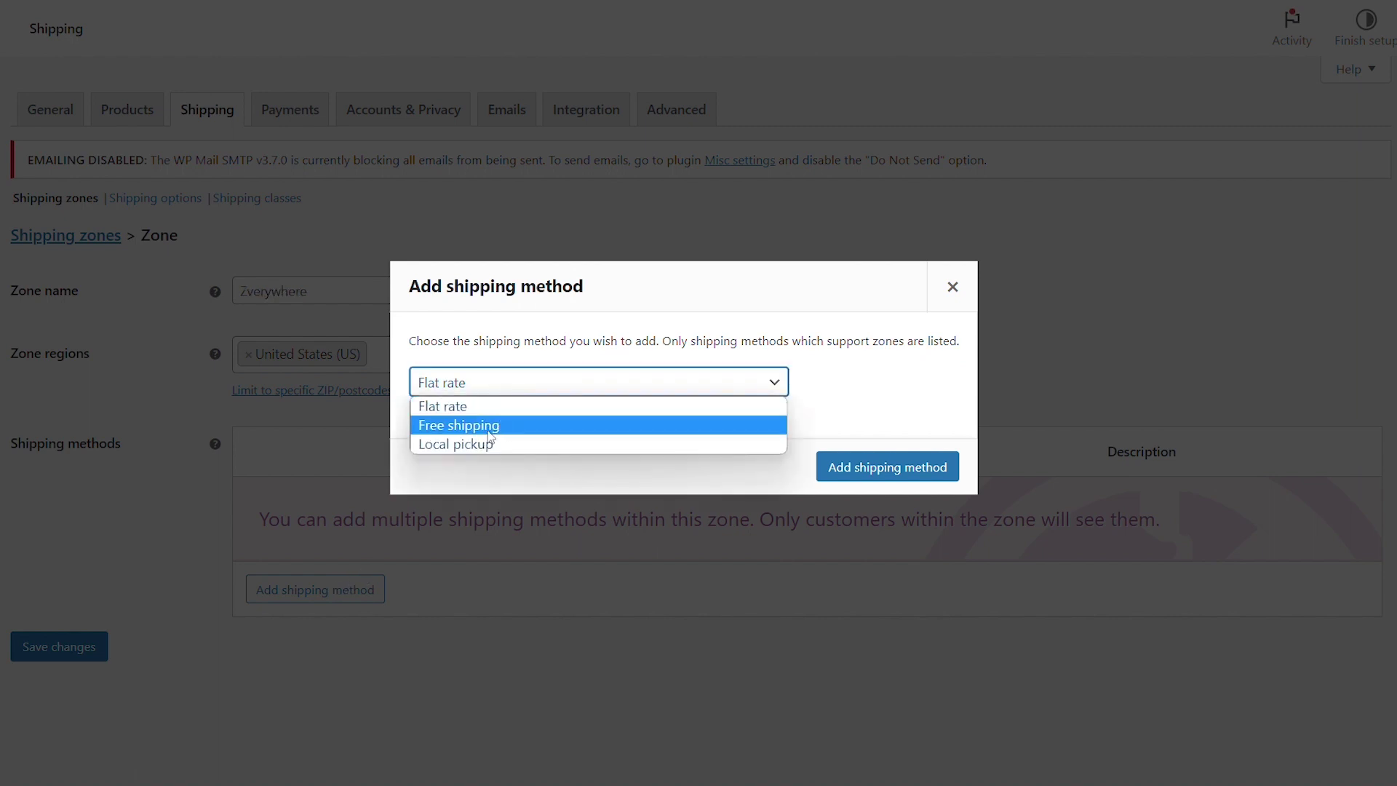
click(495, 426)
click(827, 482)
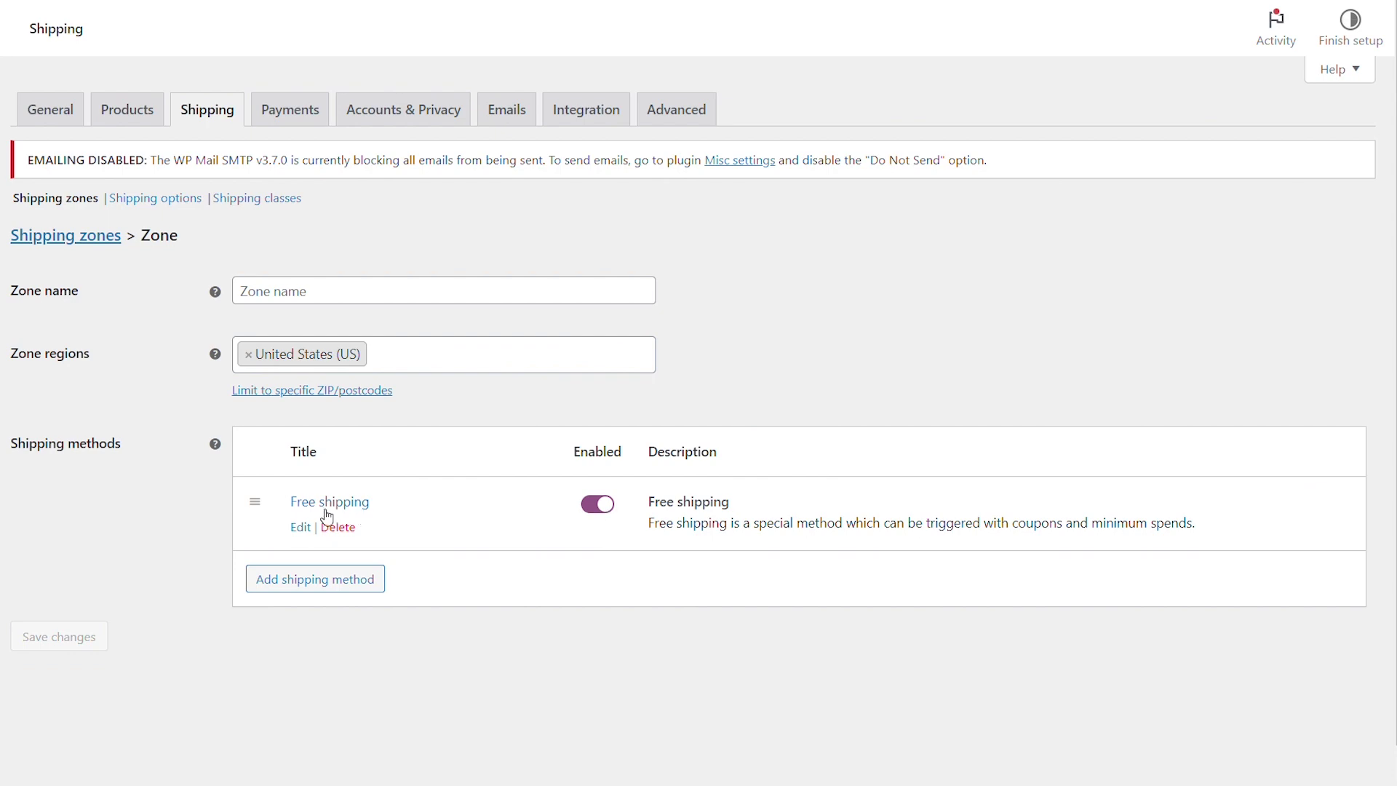
click(292, 528)
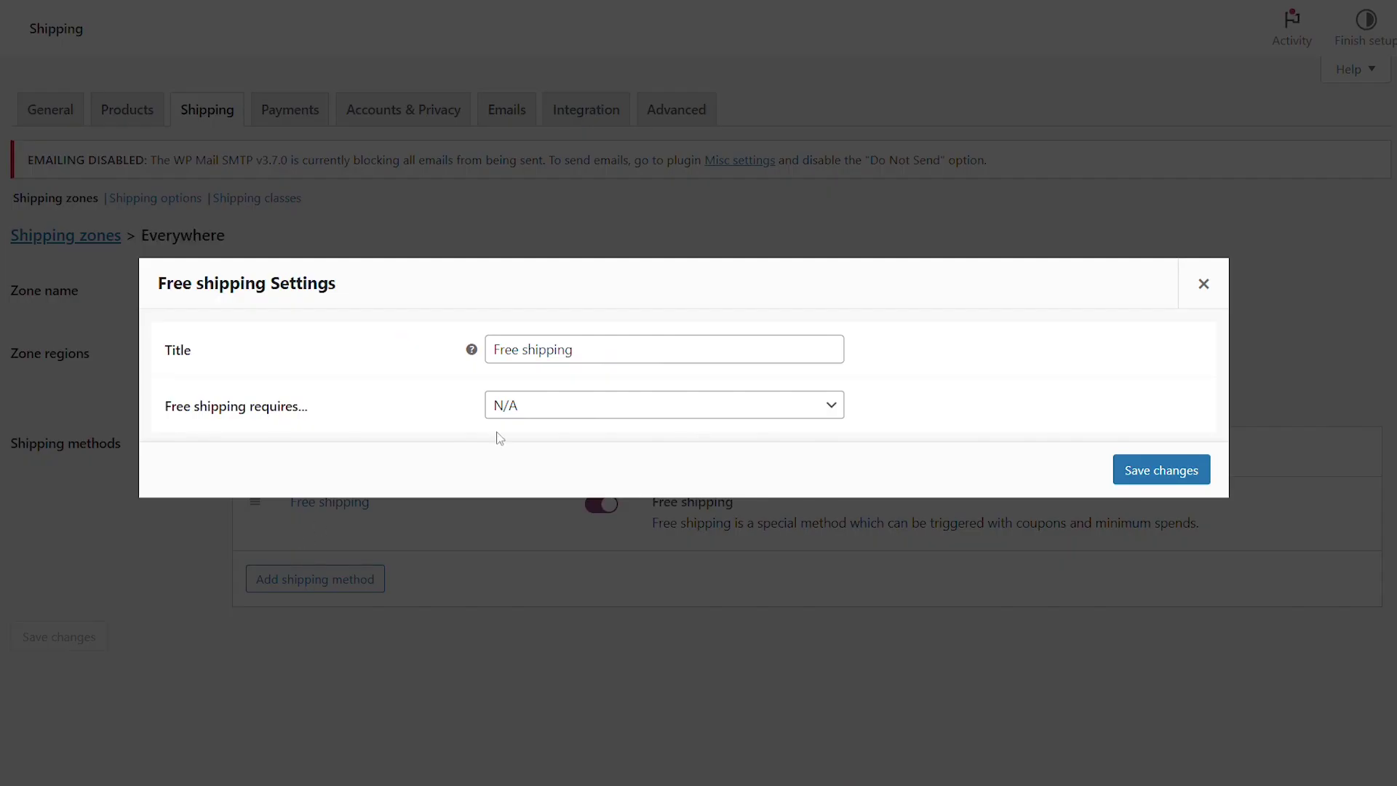
- Make Free shipping require a minimum order amount of 30 and save the changes
click(560, 406)
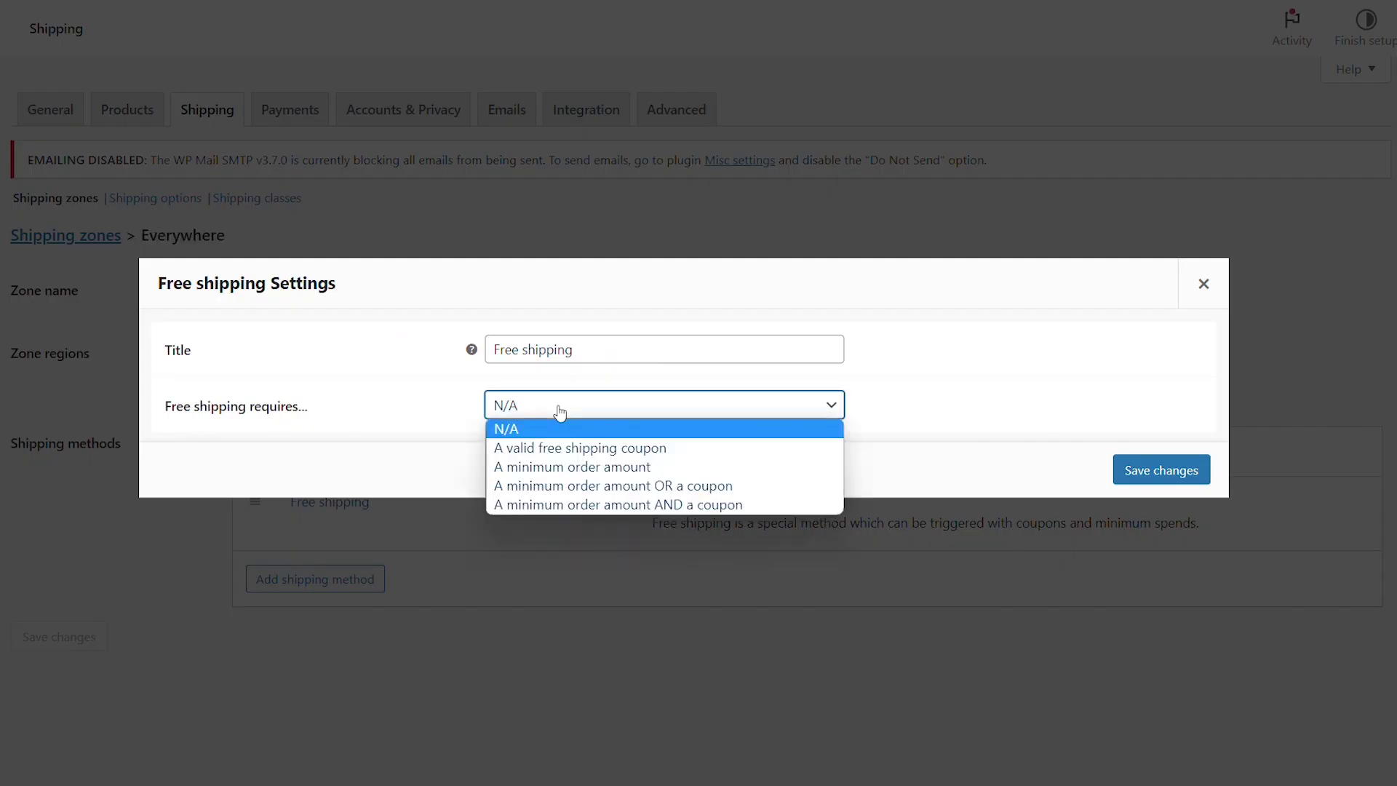
click(561, 466)
drag(554, 410, 491, 410)
key(BackSpace)
text(30)
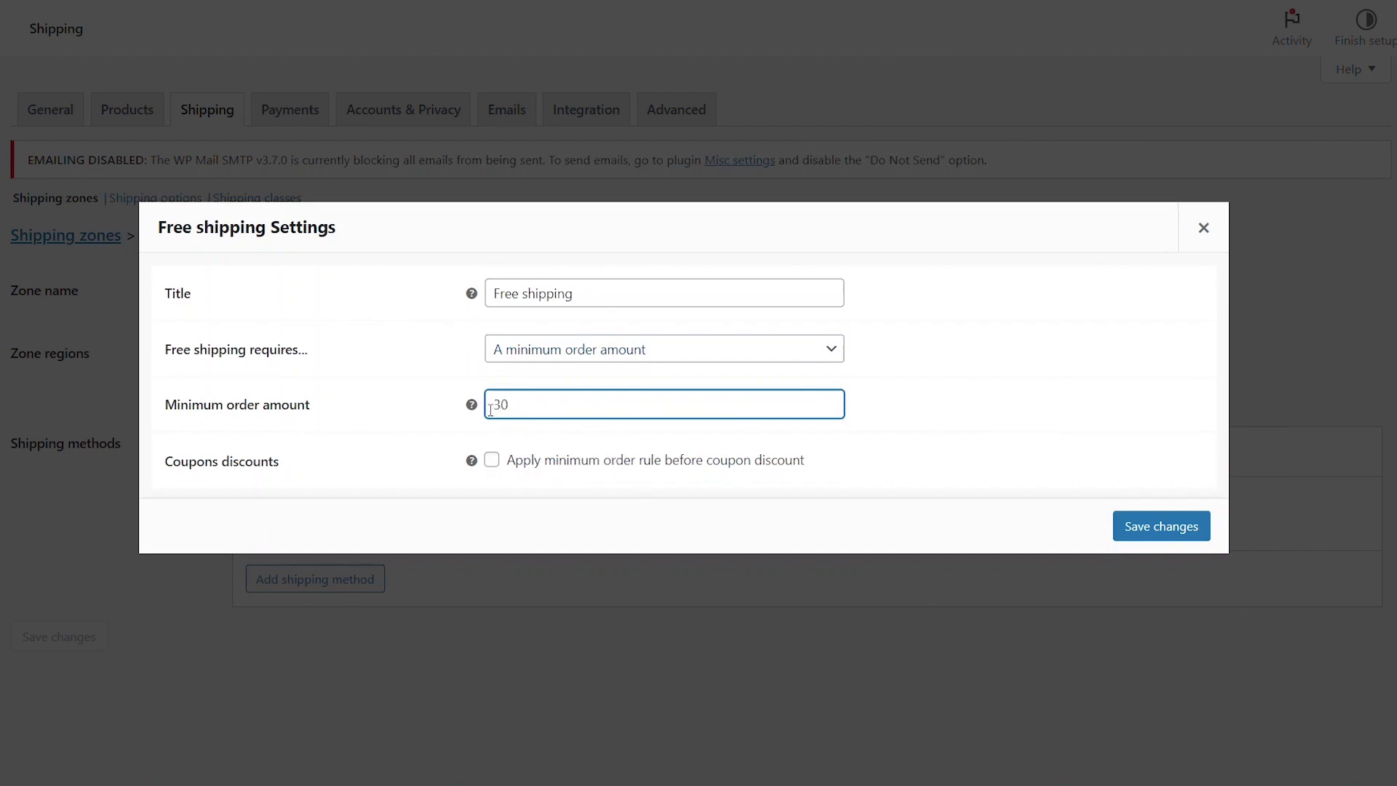
click(1160, 525)
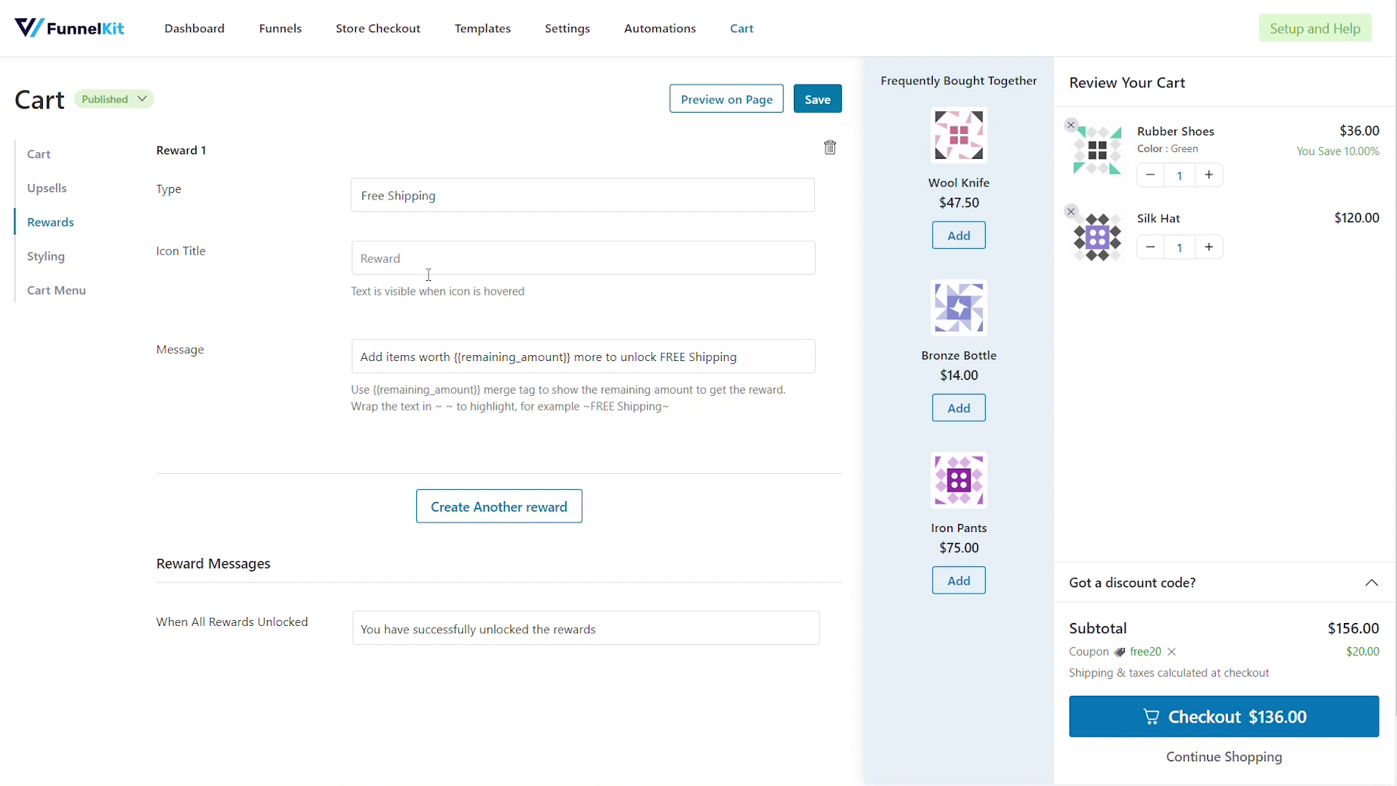
- Title Reward 1's icon 'Free Shipping', save the cart settings, and preview the storefront shop
click(429, 275)
text(Free Shipping)
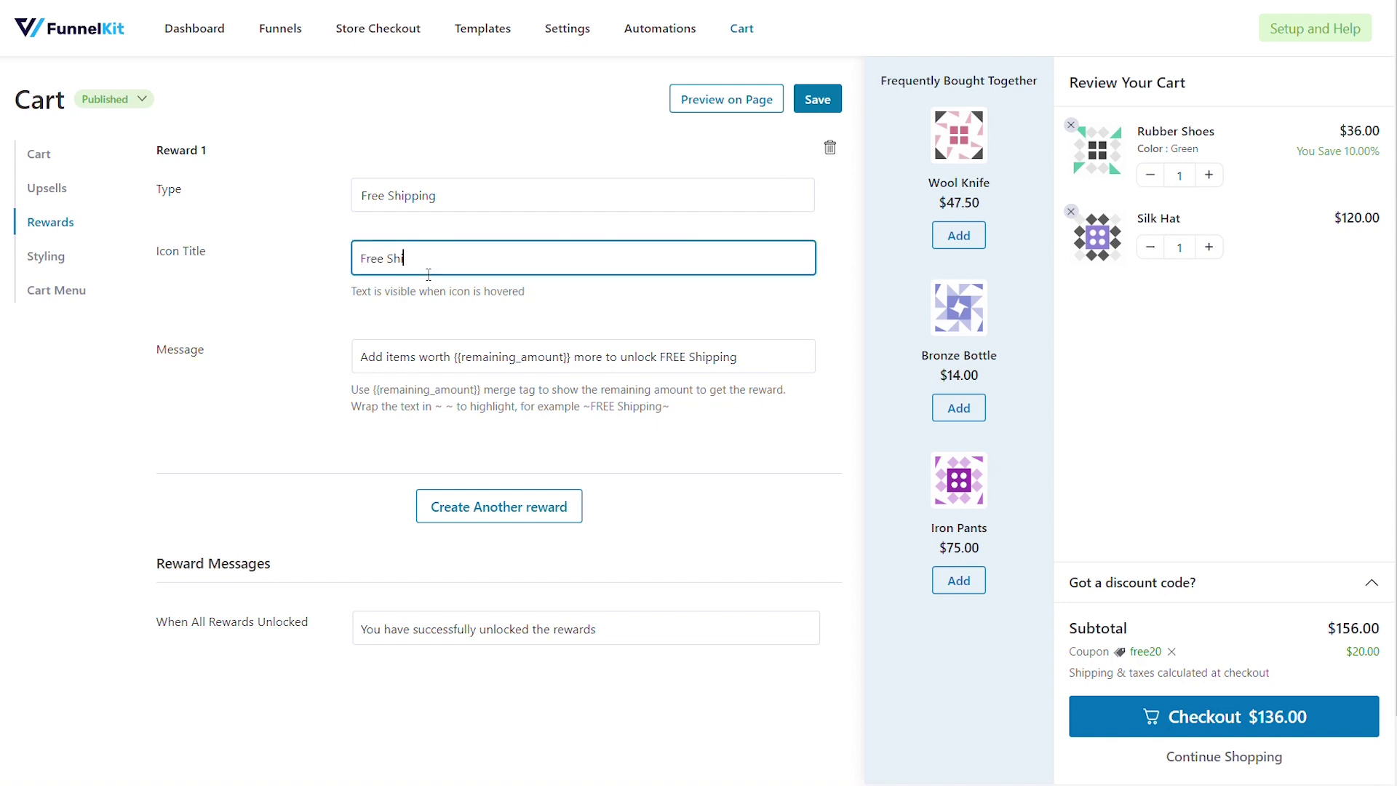
click(795, 428)
click(830, 115)
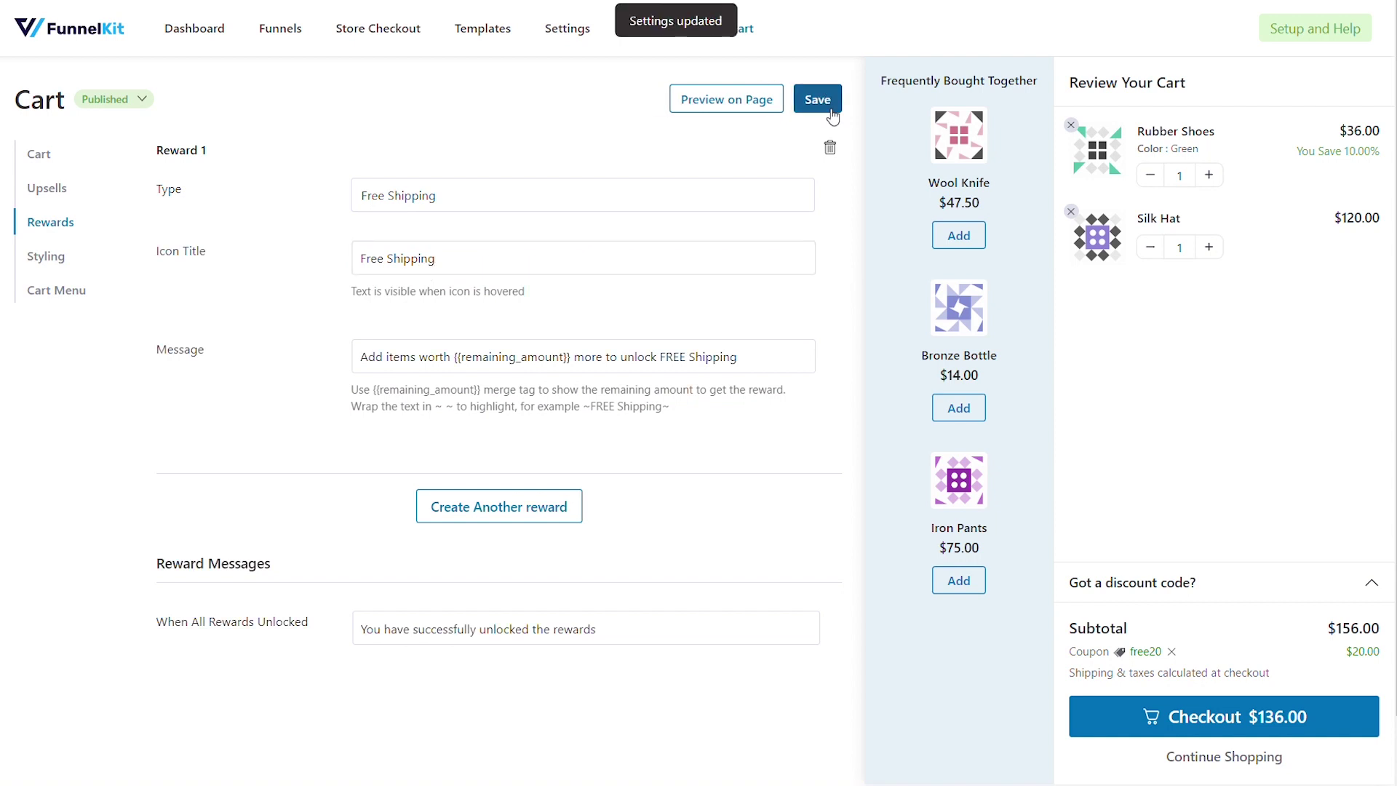
click(745, 108)
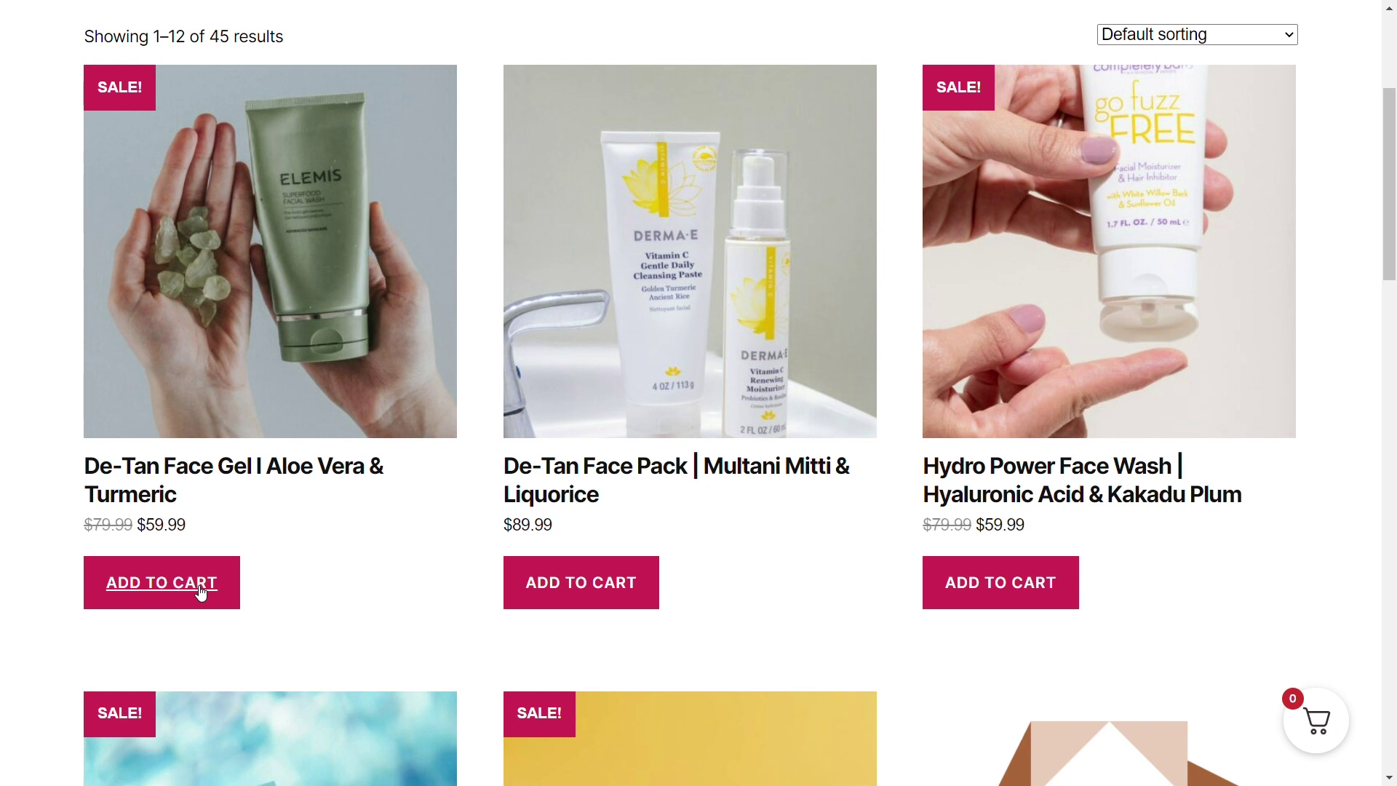
- Add De-Tan Face Gel I Aloe Vera & Turmeric to the cart and check the trophy milestone
click(202, 594)
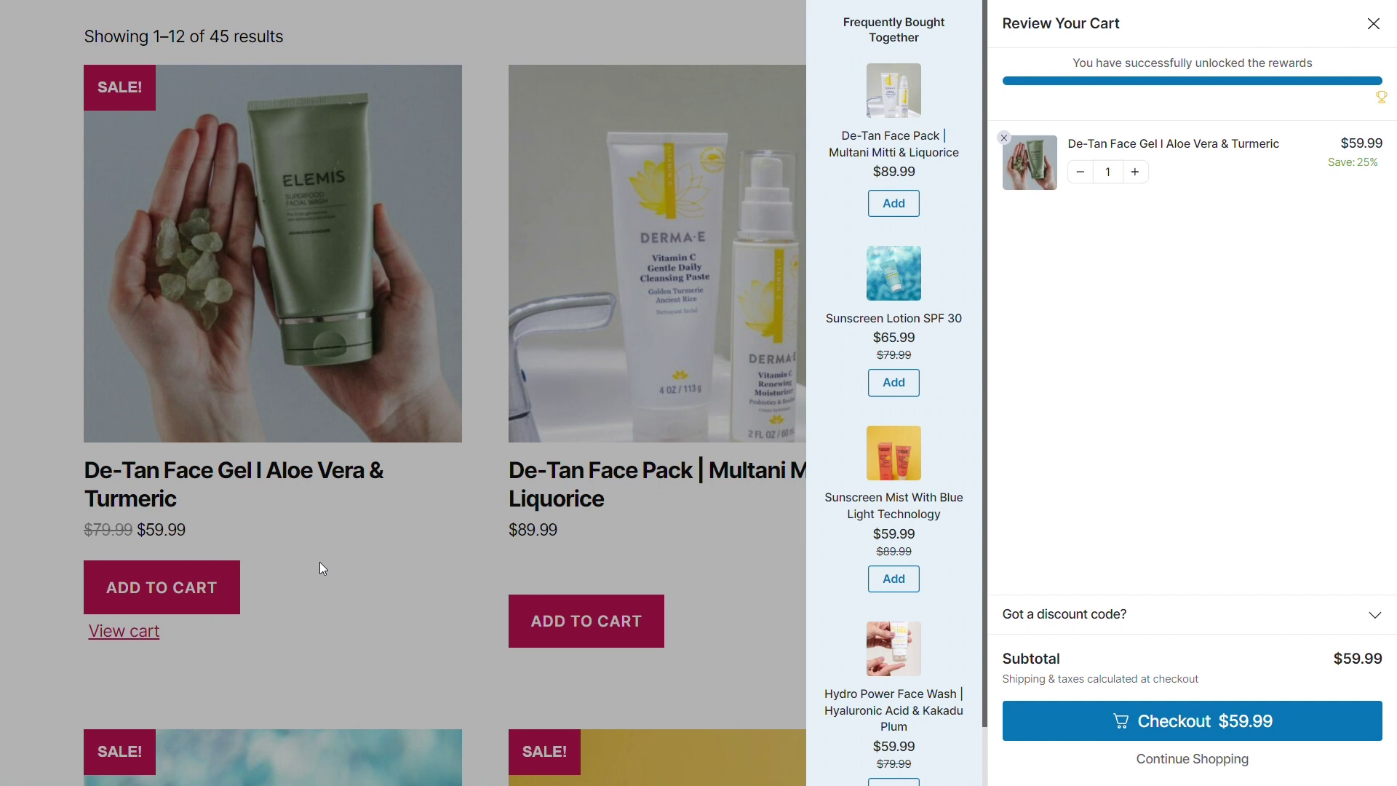
mouse_move(1381, 107)
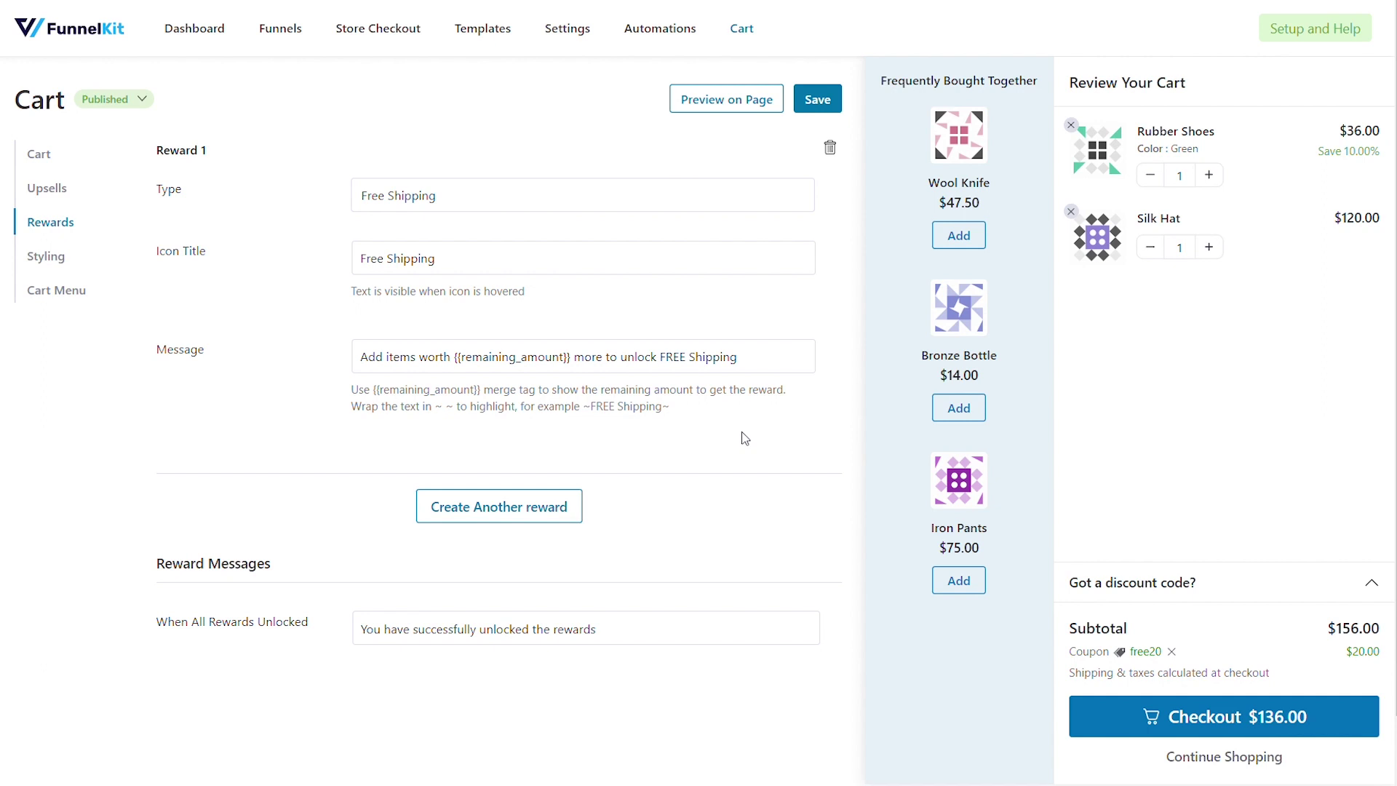
- Add Reward 2 as a Discount reward with icon title 'Discount Reward'
click(572, 518)
scroll(647, 457, down, 3)
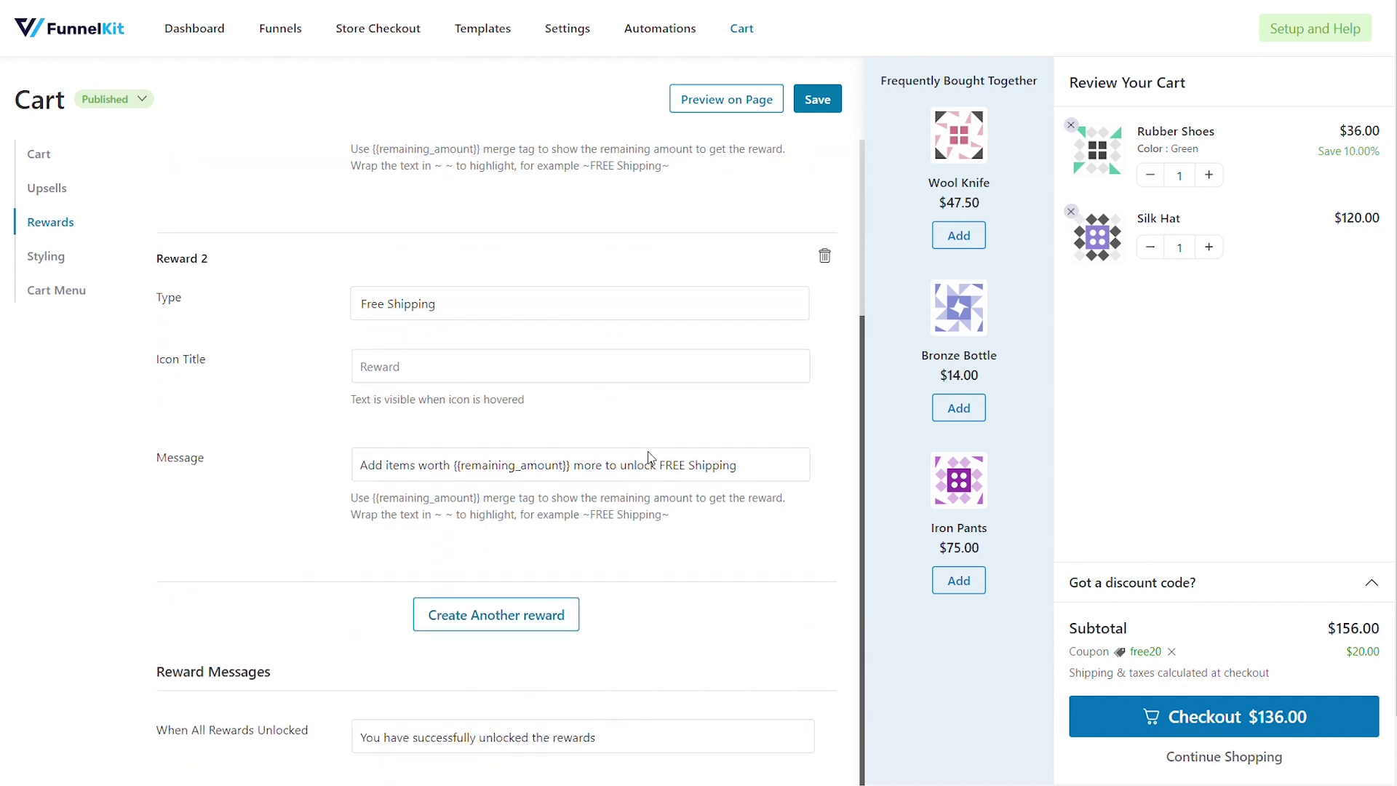
click(513, 311)
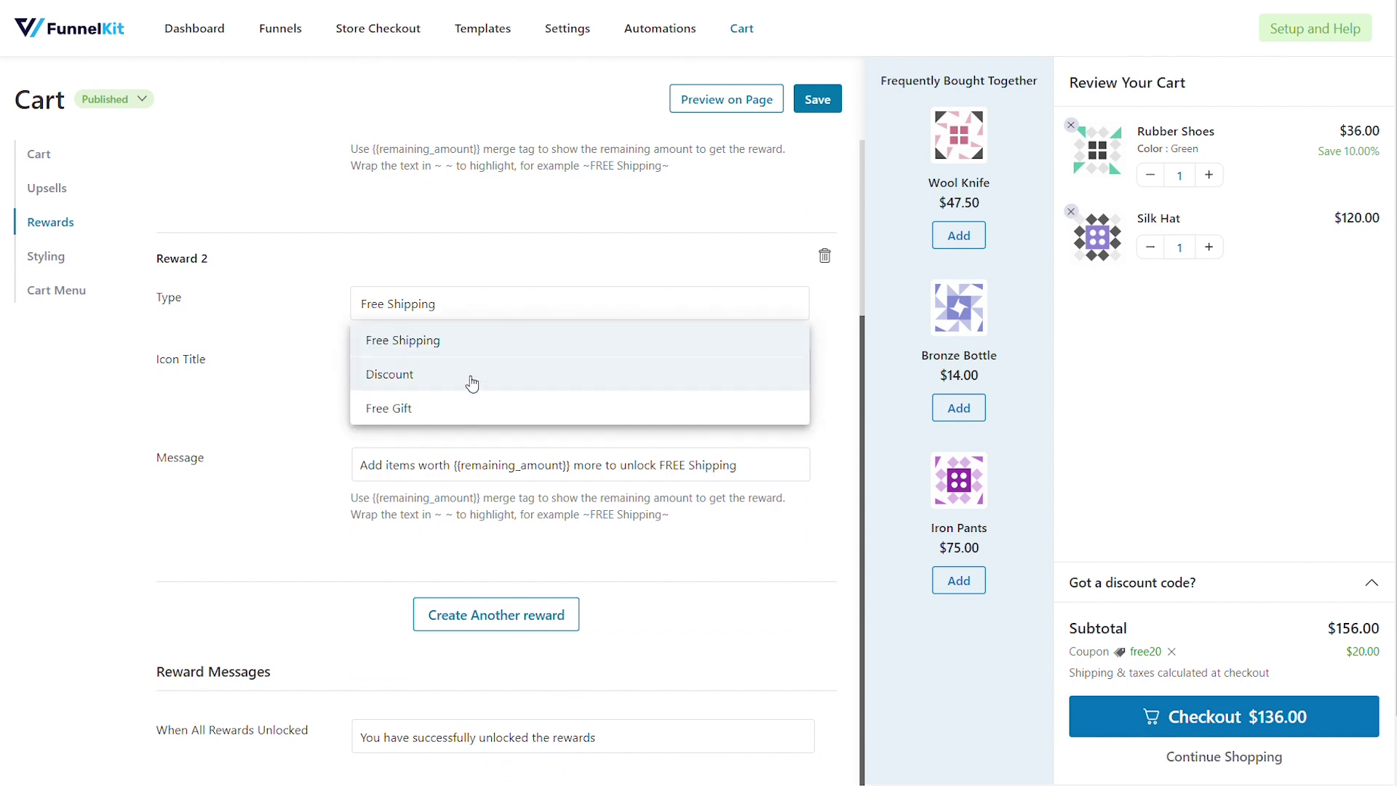
click(473, 383)
click(475, 381)
text(Discount Reward)
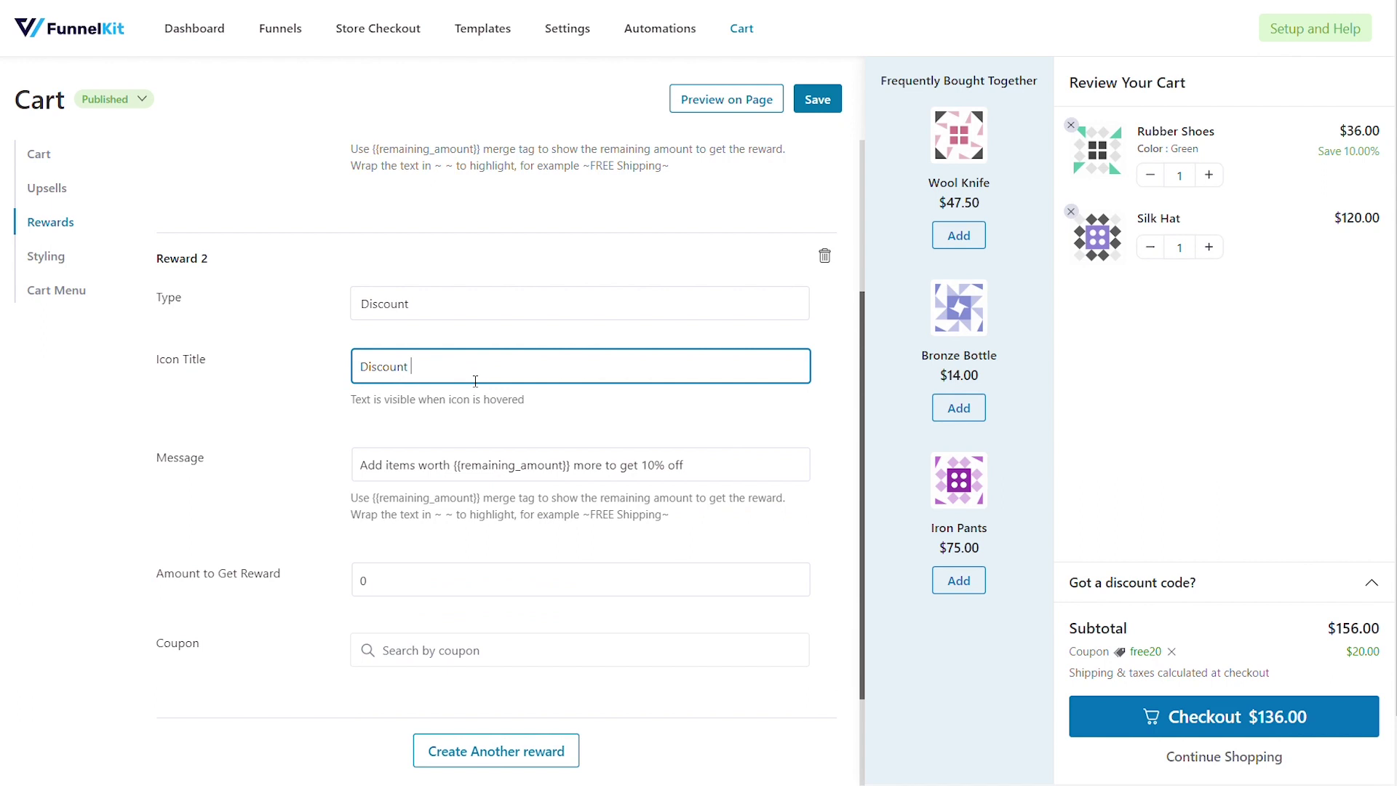
click(633, 412)
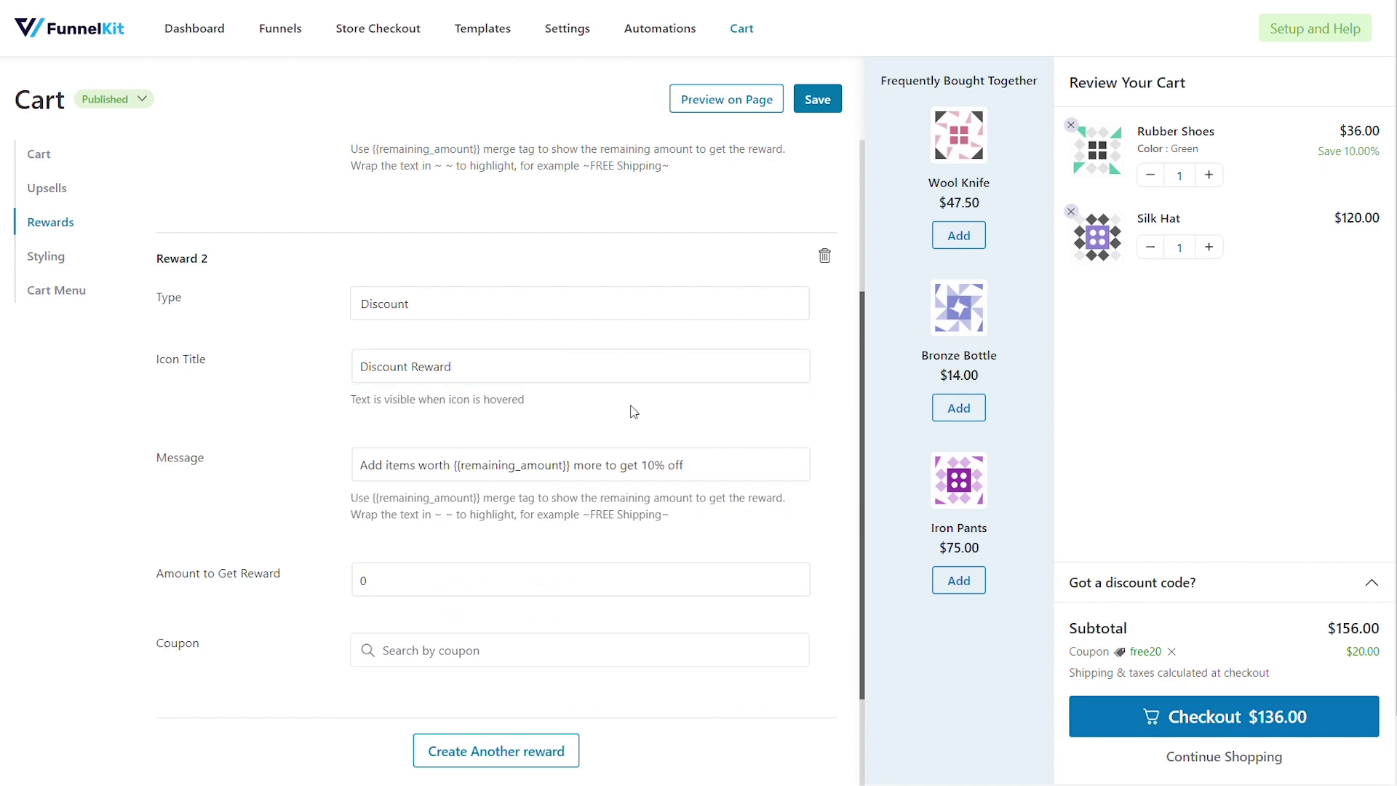
- Set the Discount reward's Amount to Get Reward to 100
scroll(634, 412, down, 2)
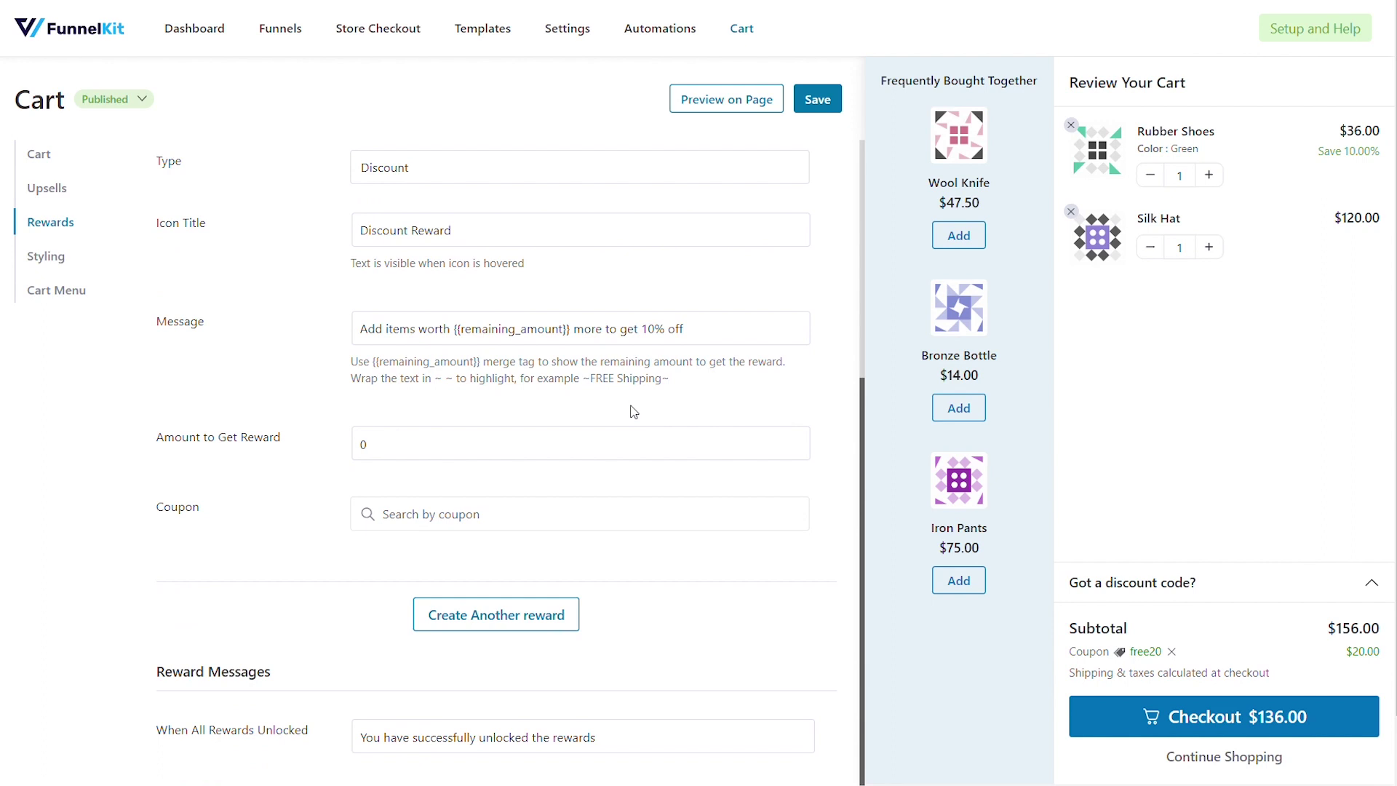
scroll(634, 436, down, 1)
double_click(363, 384)
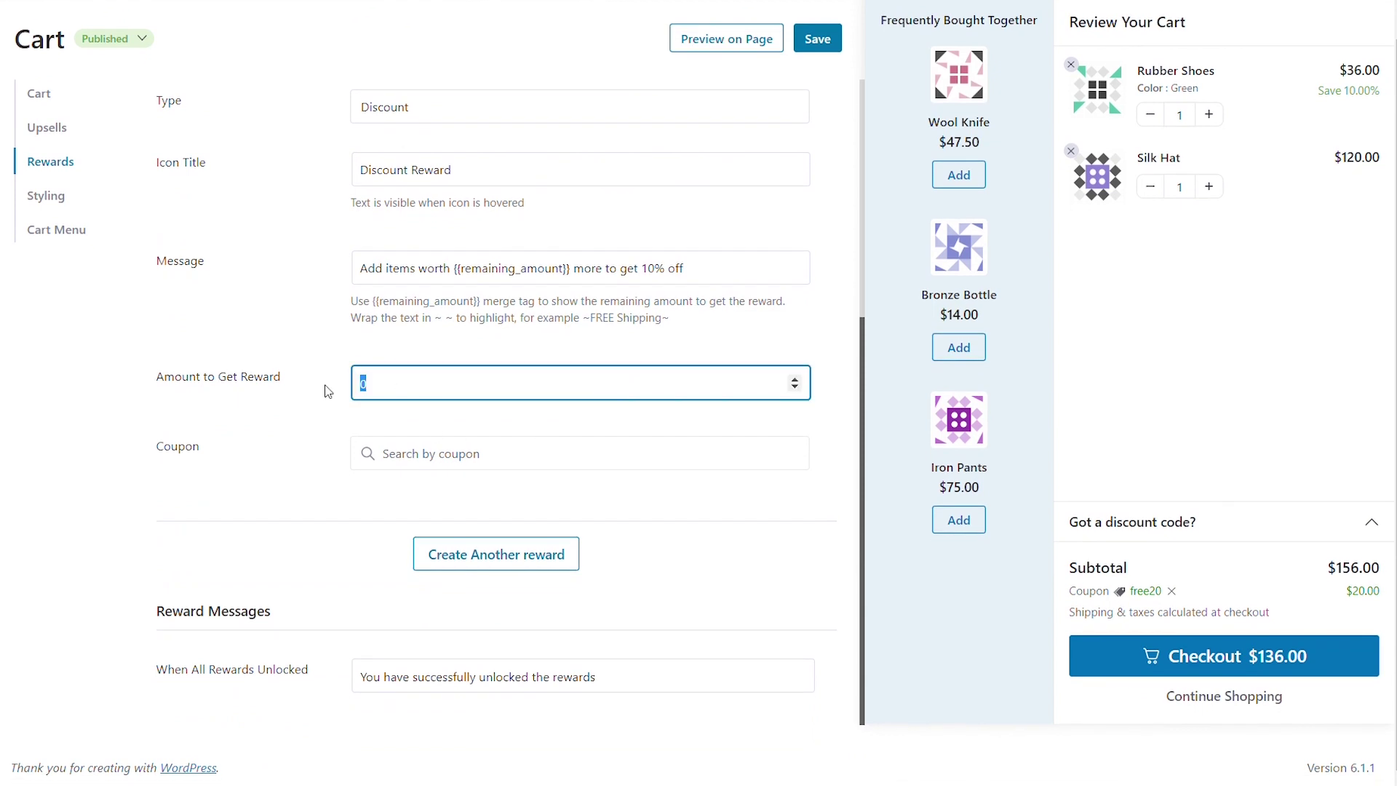
text(50)
click(328, 392)
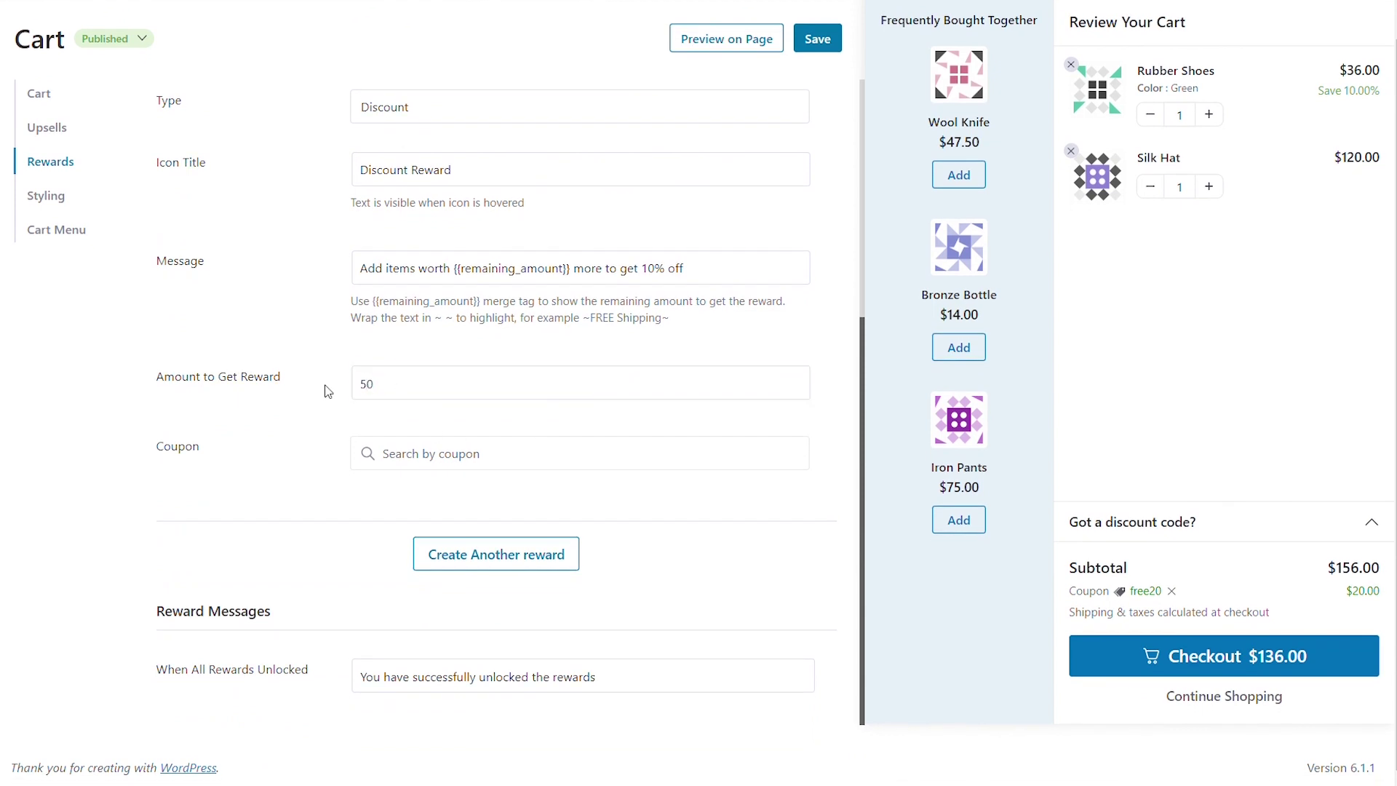
double_click(367, 383)
text(100)
click(337, 407)
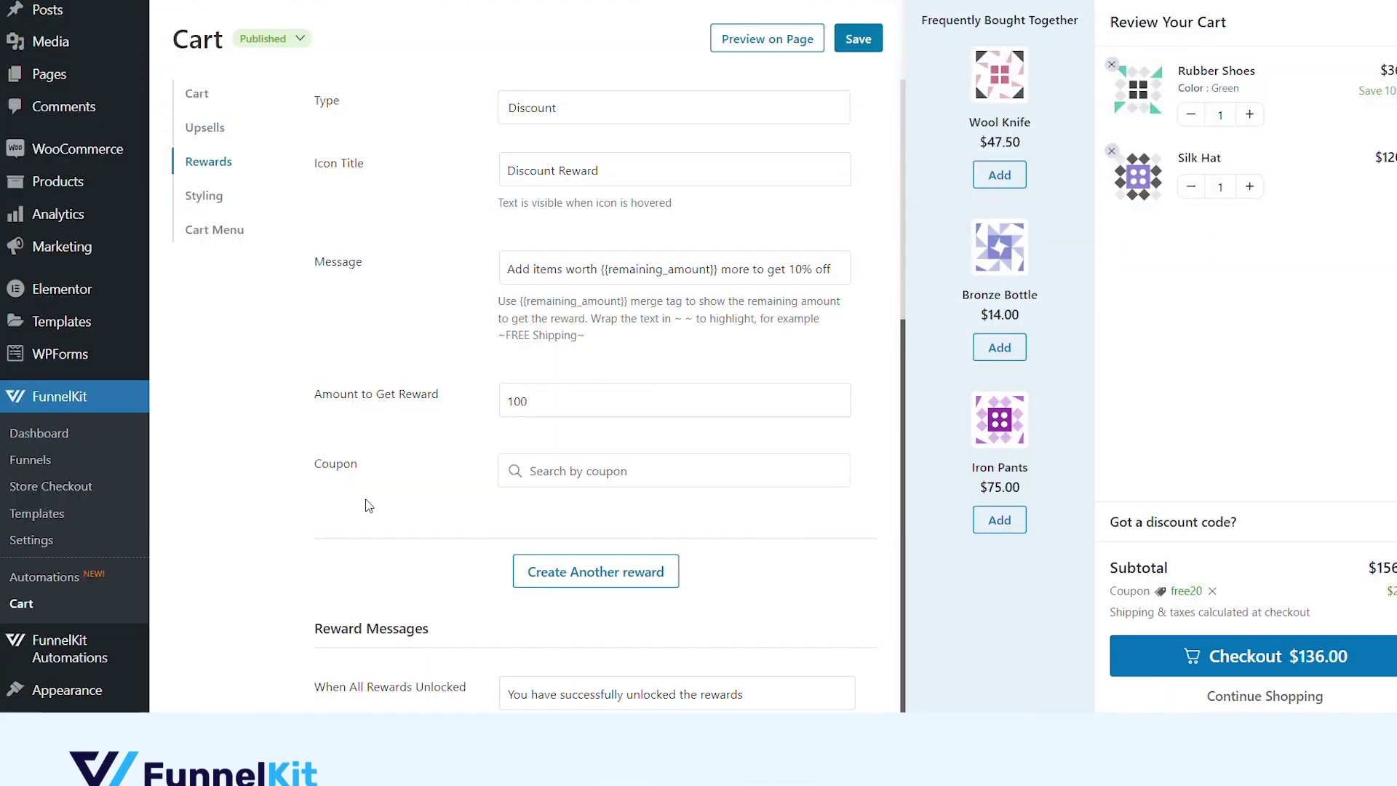
- Publish a new WooCommerce coupon save10 with a 10 percentage discount
mouse_move(125, 148)
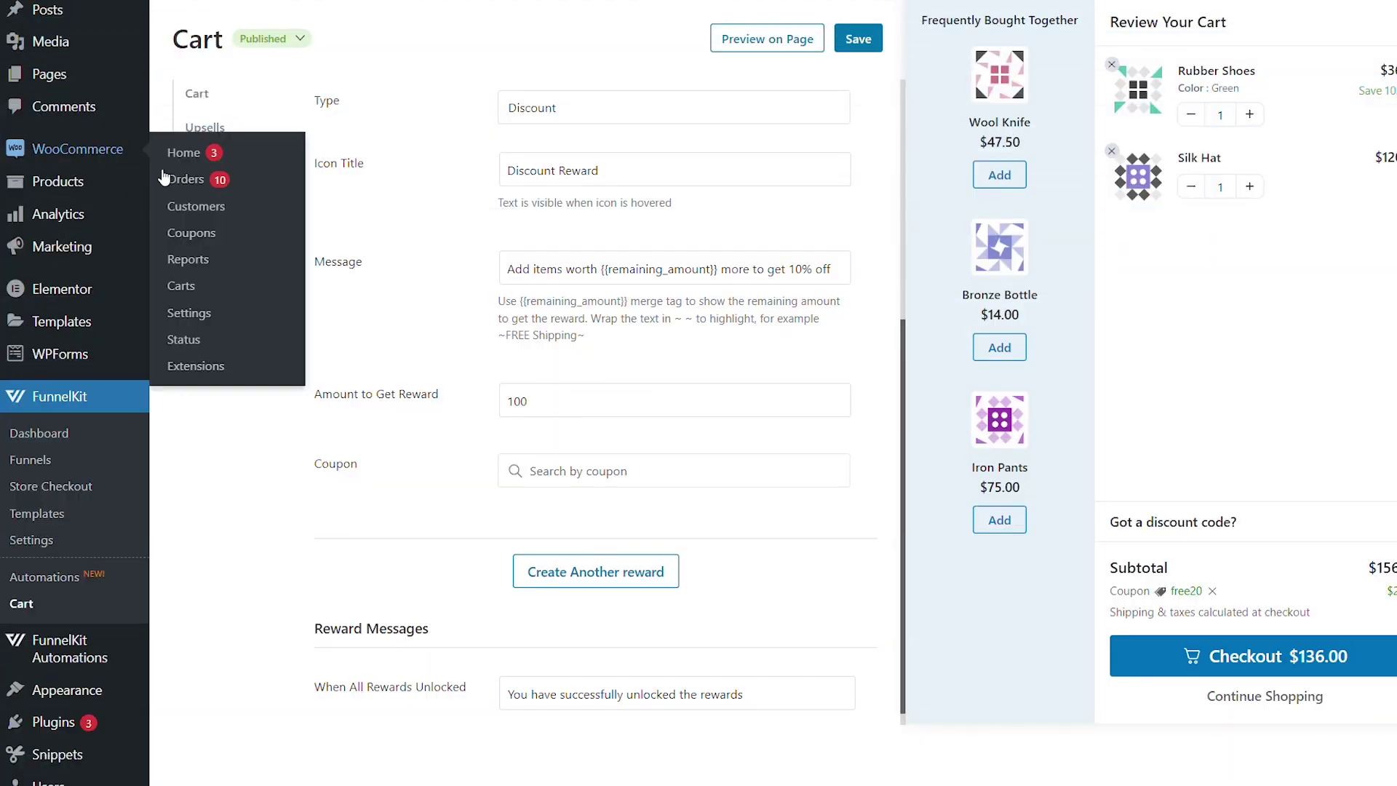
click(191, 237)
click(148, 303)
text(save10)
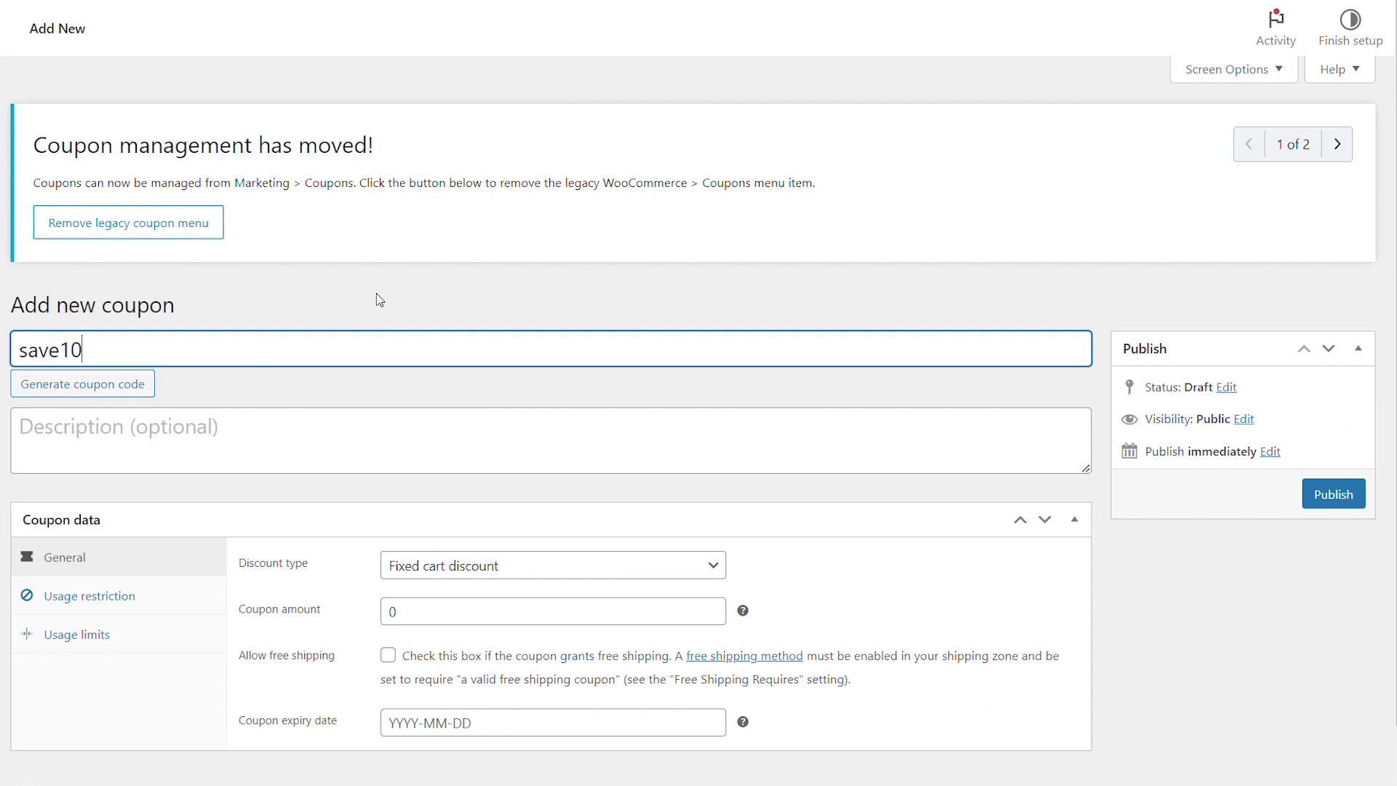
click(441, 518)
click(484, 561)
double_click(530, 563)
text(10)
click(1038, 536)
click(1333, 445)
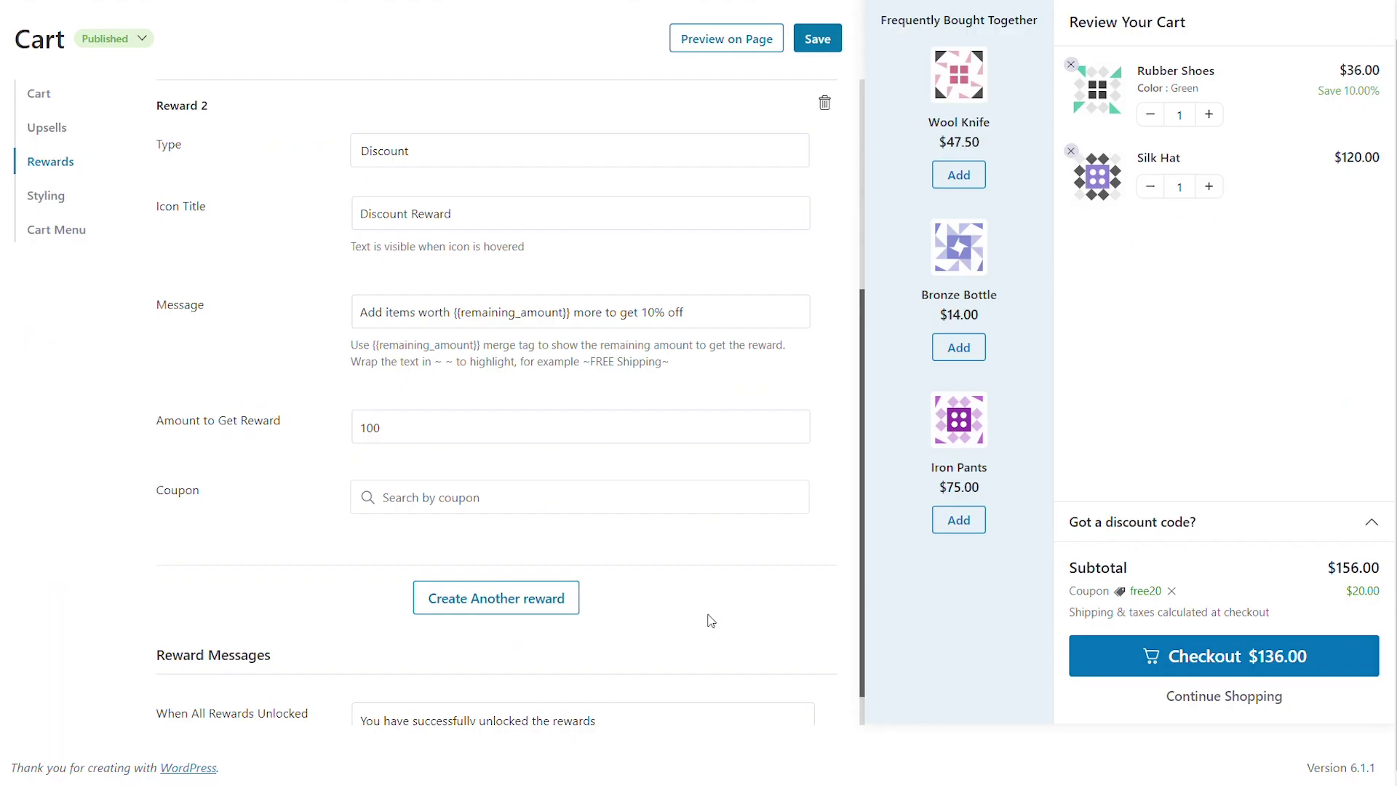
- Attach the save10 coupon to the Discount reward, save, and preview the storefront
click(564, 505)
text(save10)
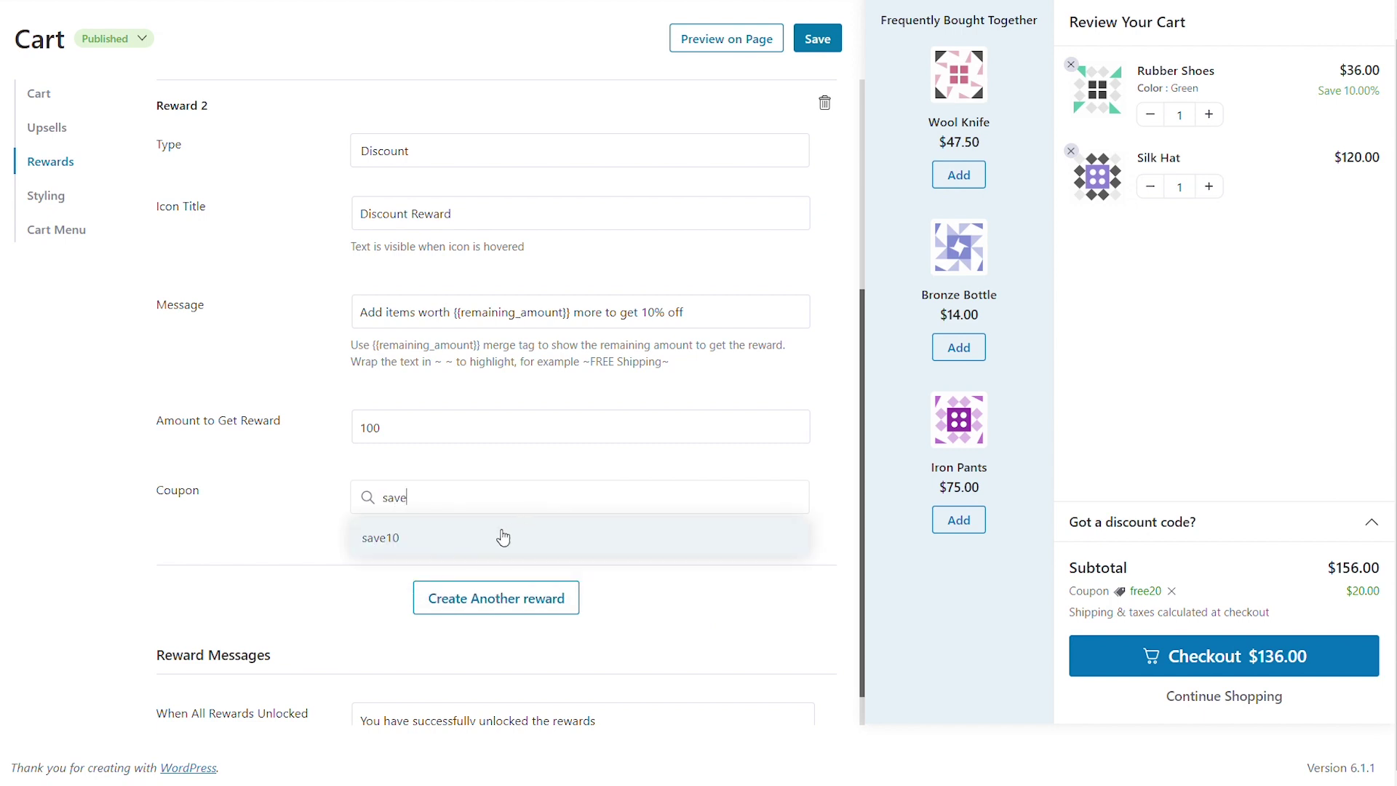
click(502, 535)
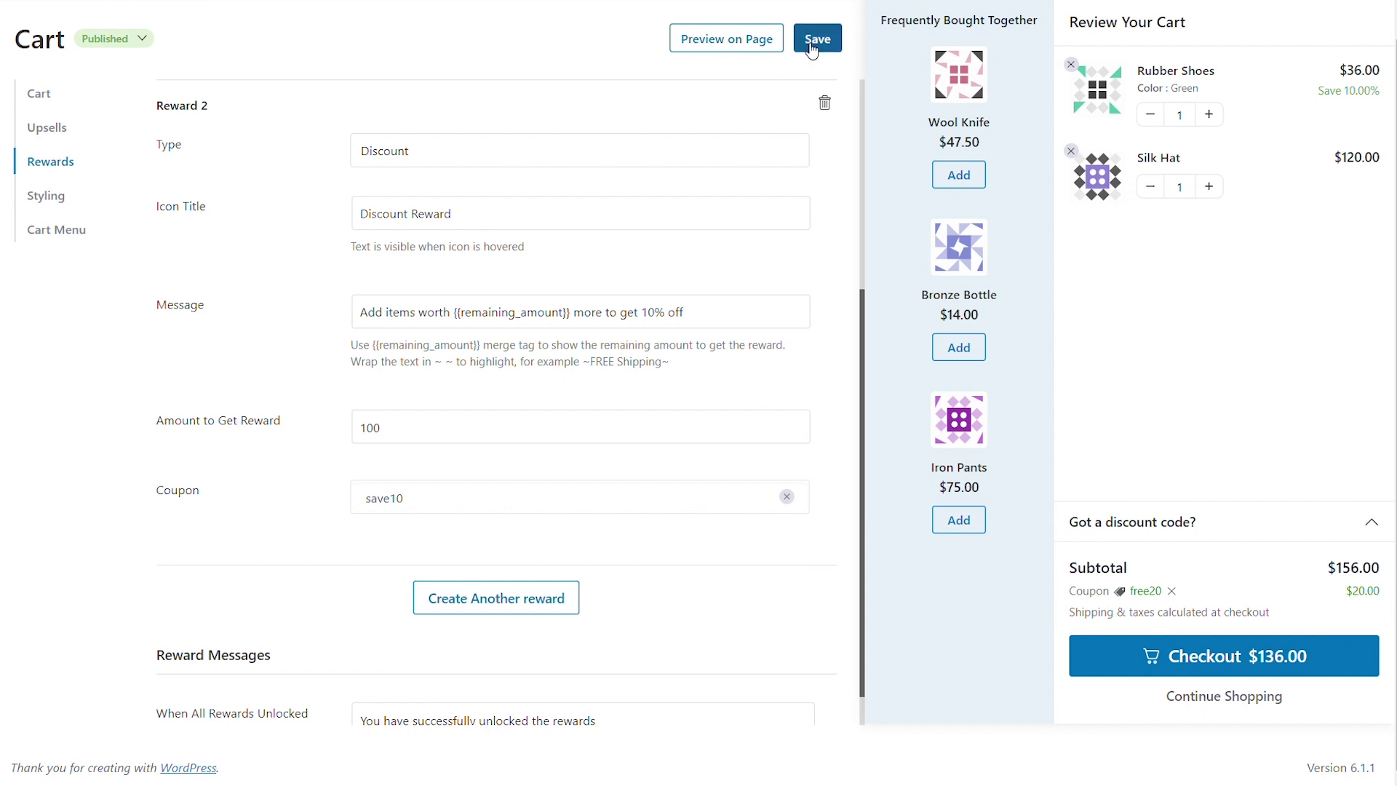
click(815, 48)
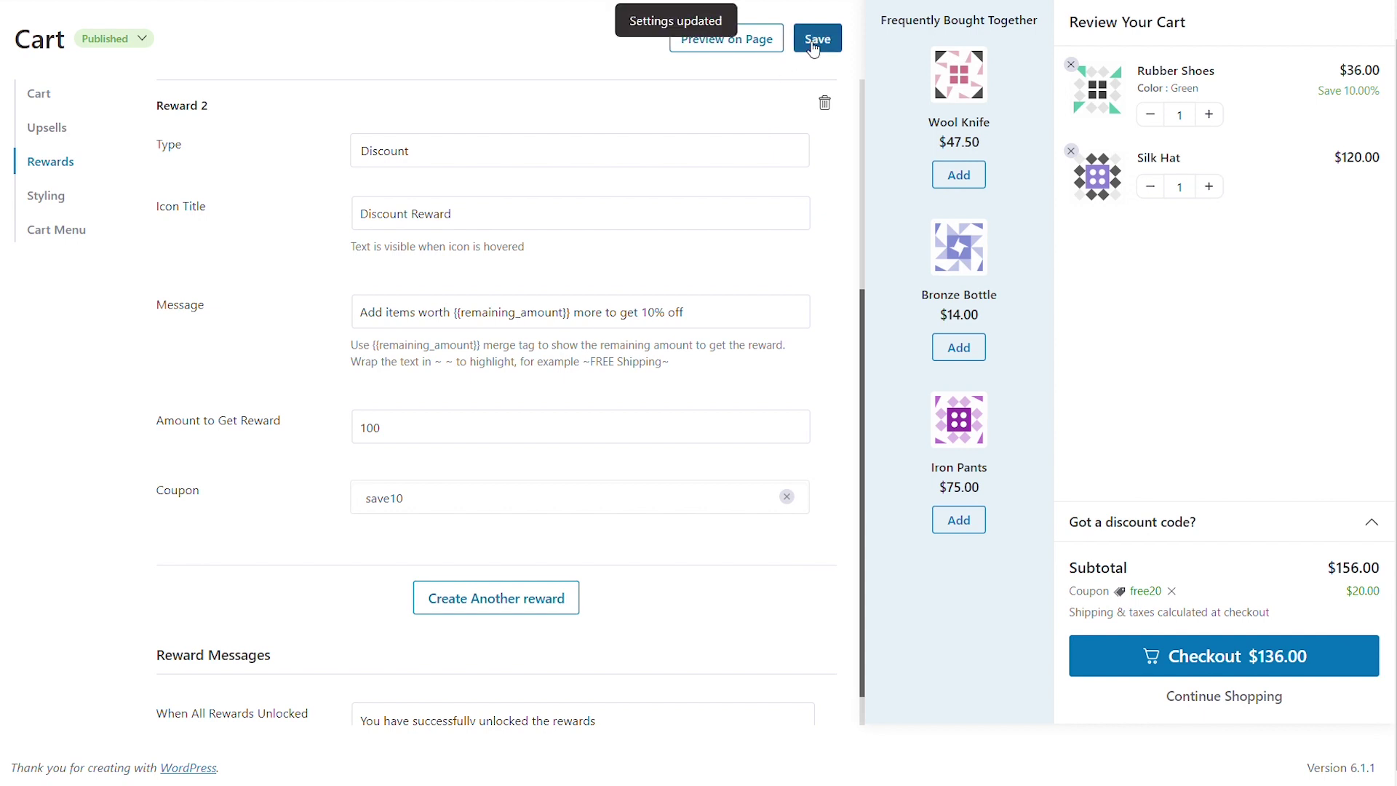
click(754, 41)
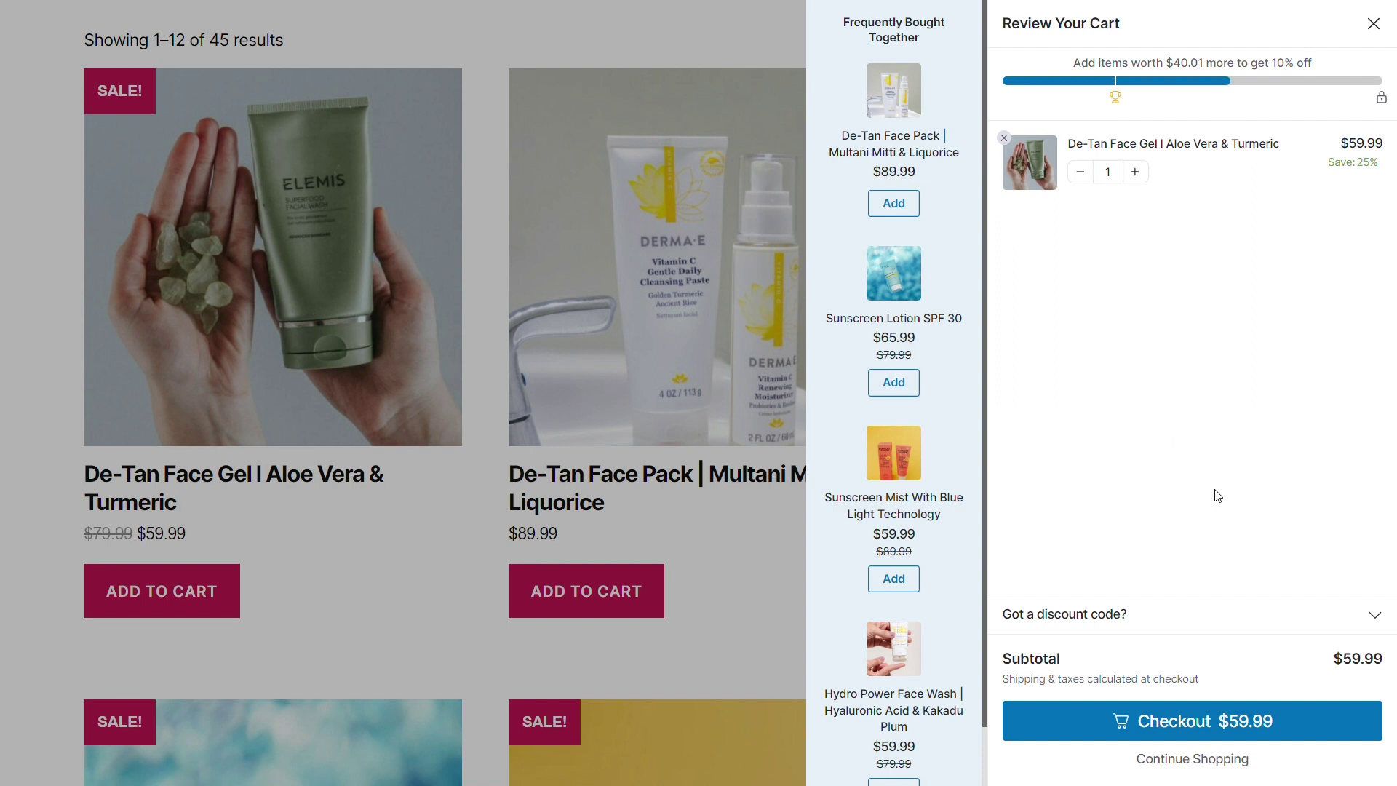
- Close the side cart, add Hydro Power Face Wash, and check all milestones are unlocked
click(1373, 24)
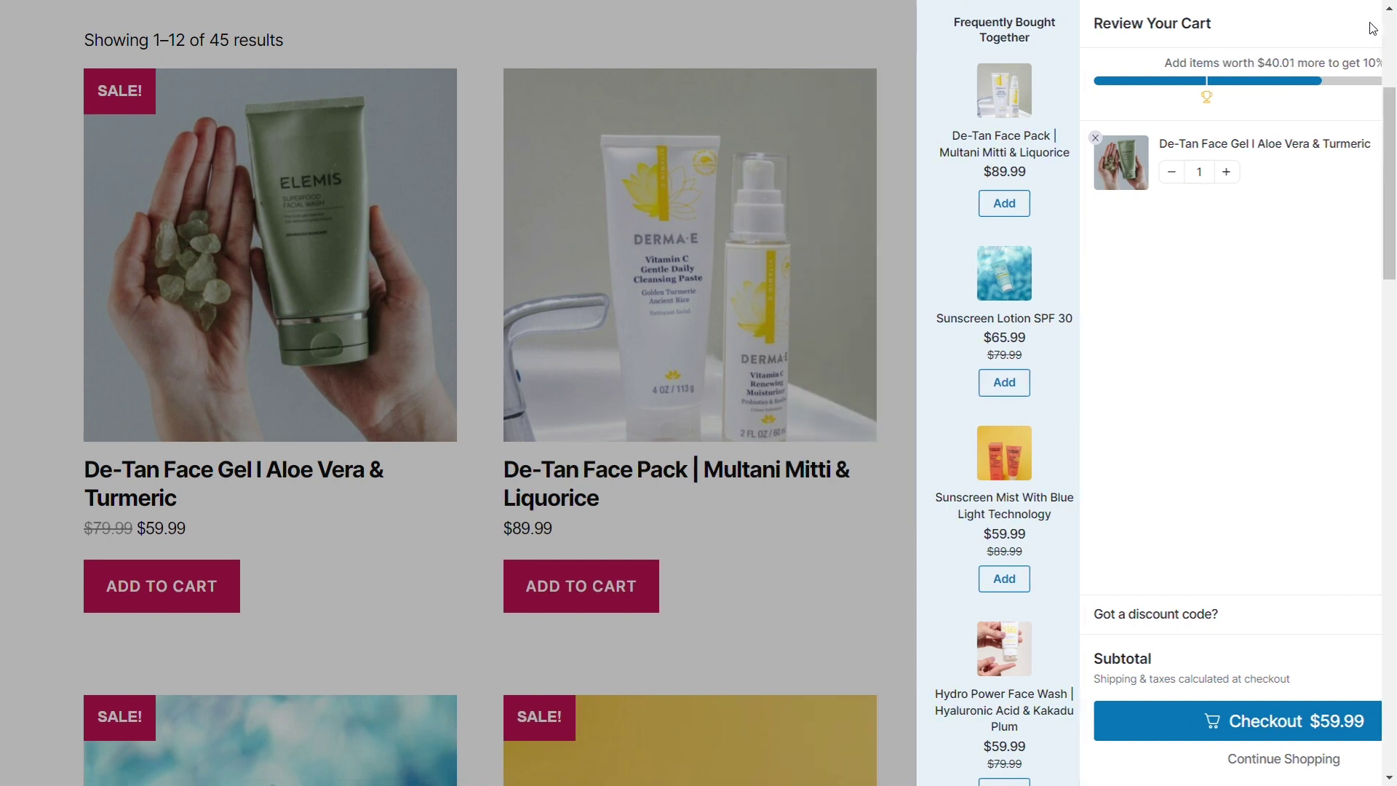
scroll(1076, 313, down, 1)
click(1037, 494)
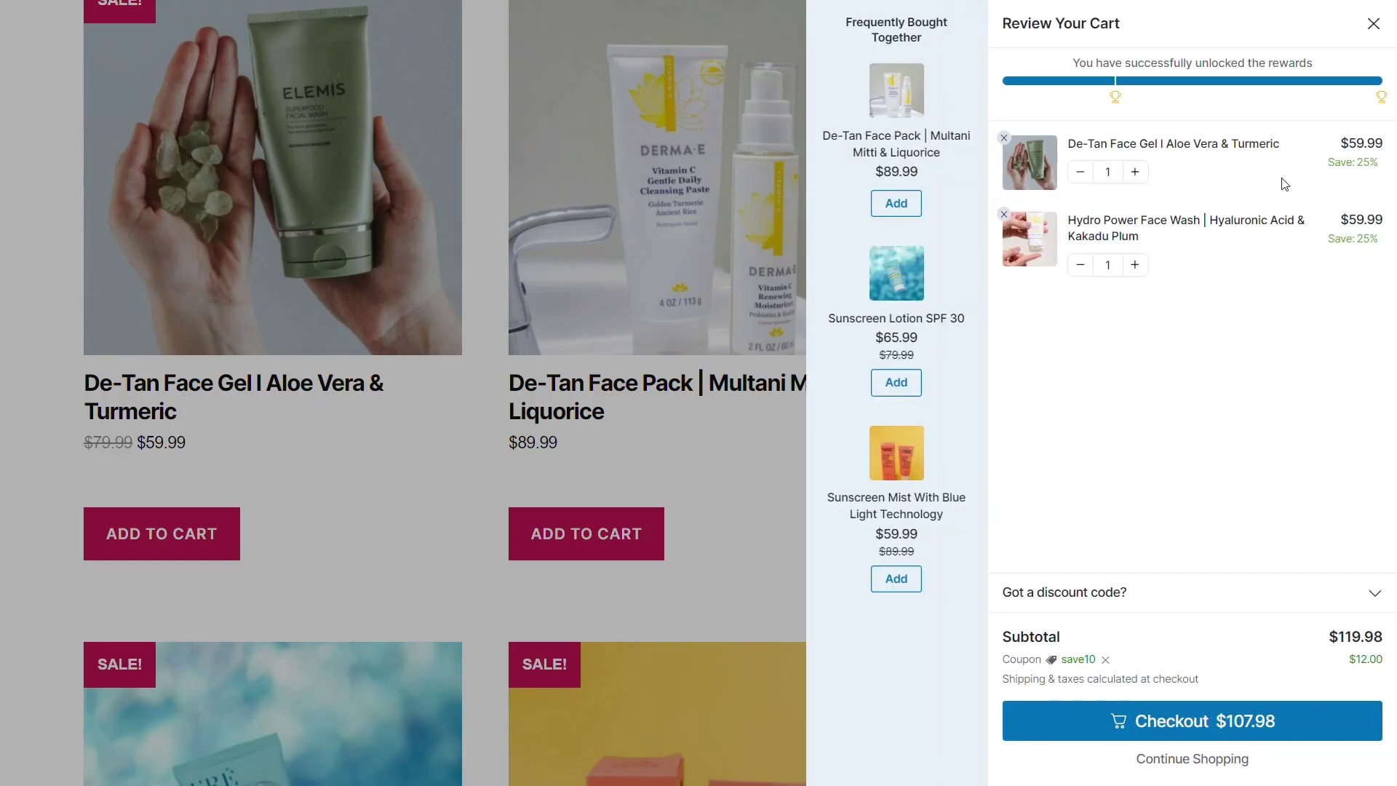
mouse_move(1384, 100)
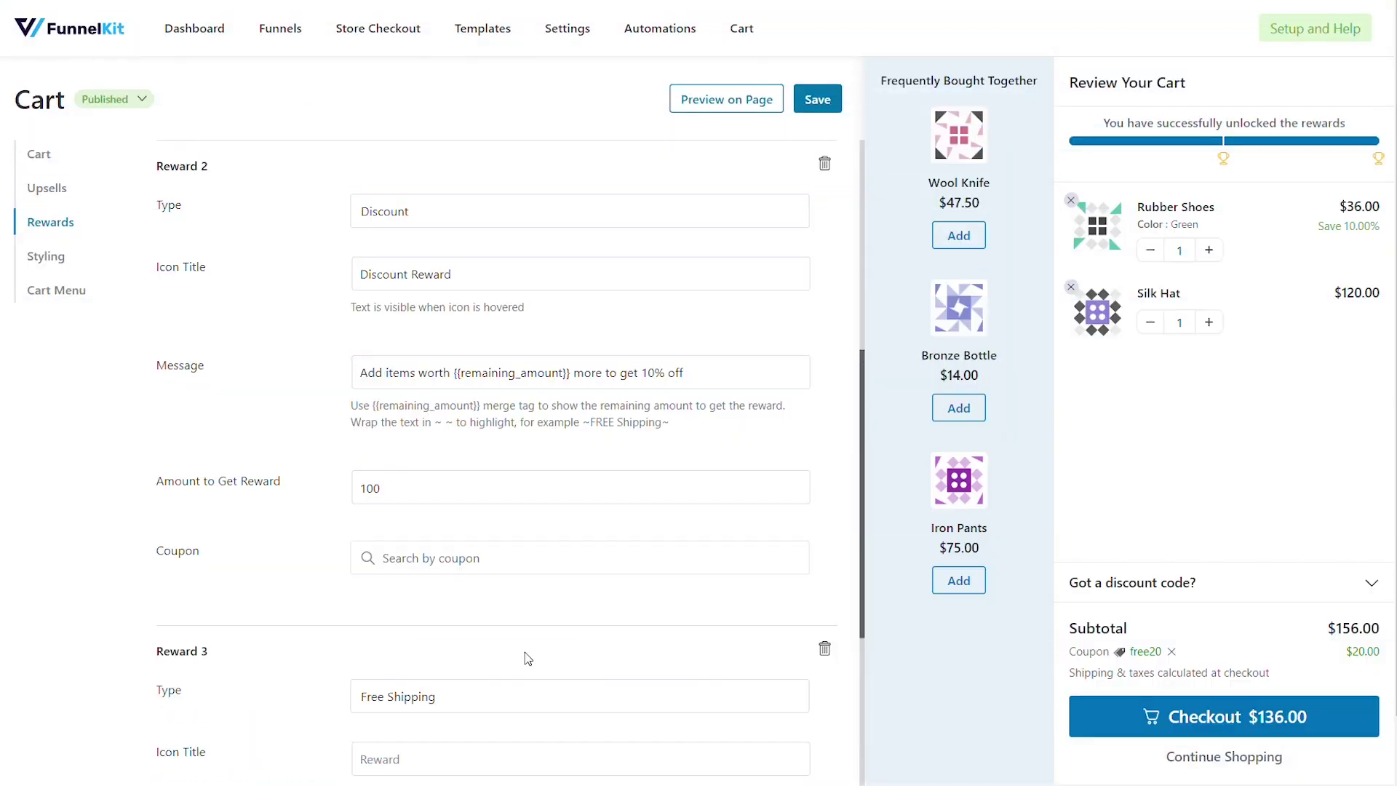
- Make Reward 3 a Free Gift with icon title 'Gift Reward'
scroll(527, 650, down, 5)
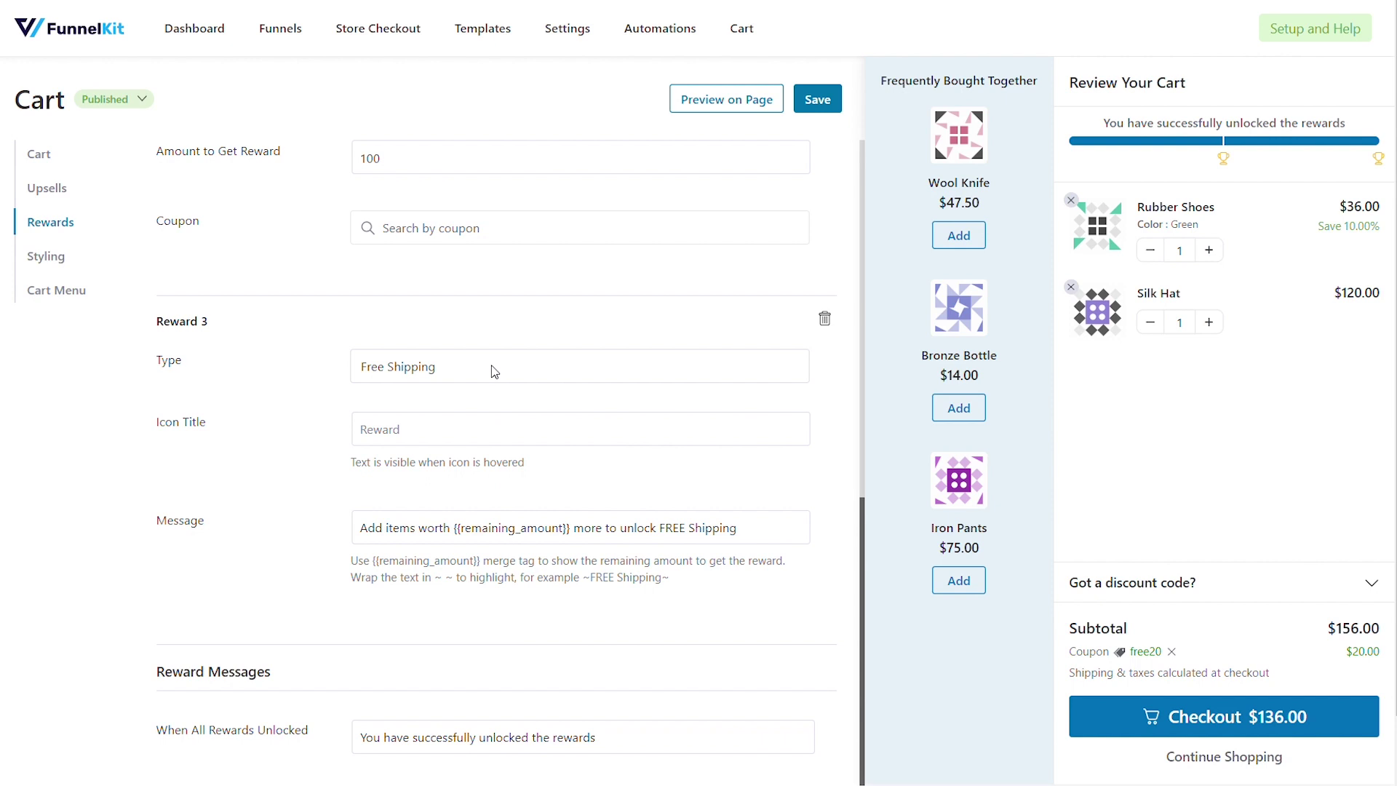
click(494, 371)
click(446, 472)
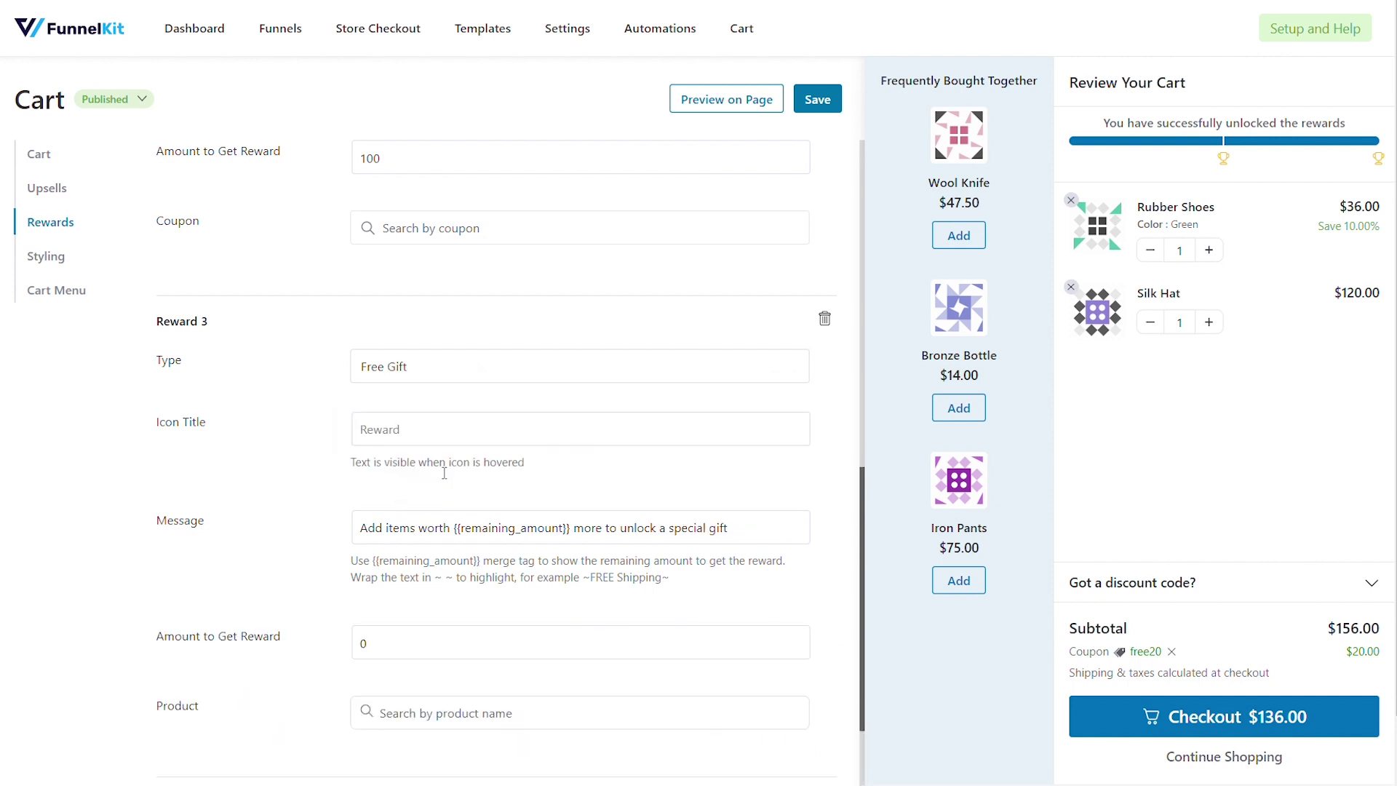
click(437, 439)
text(Gif)
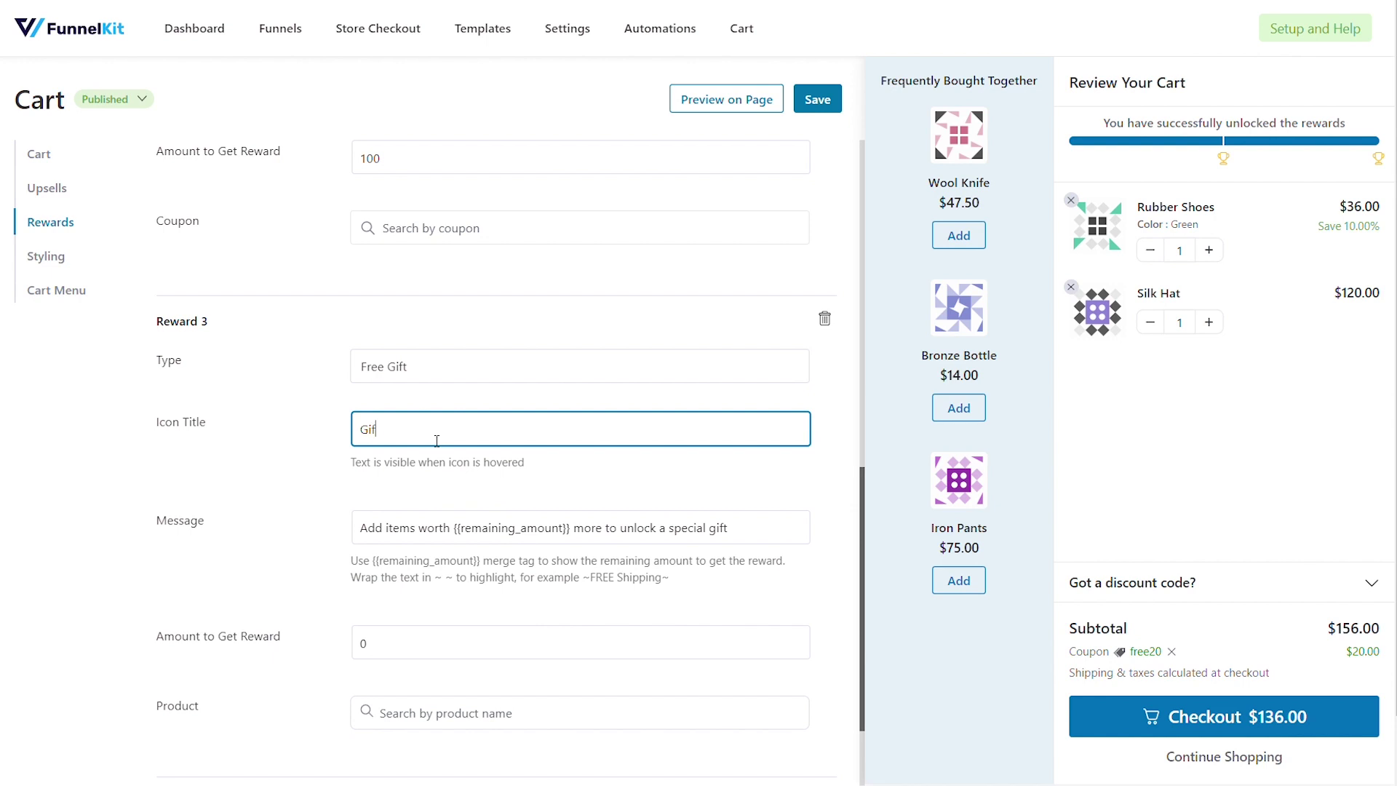
text(t Reward)
click(432, 484)
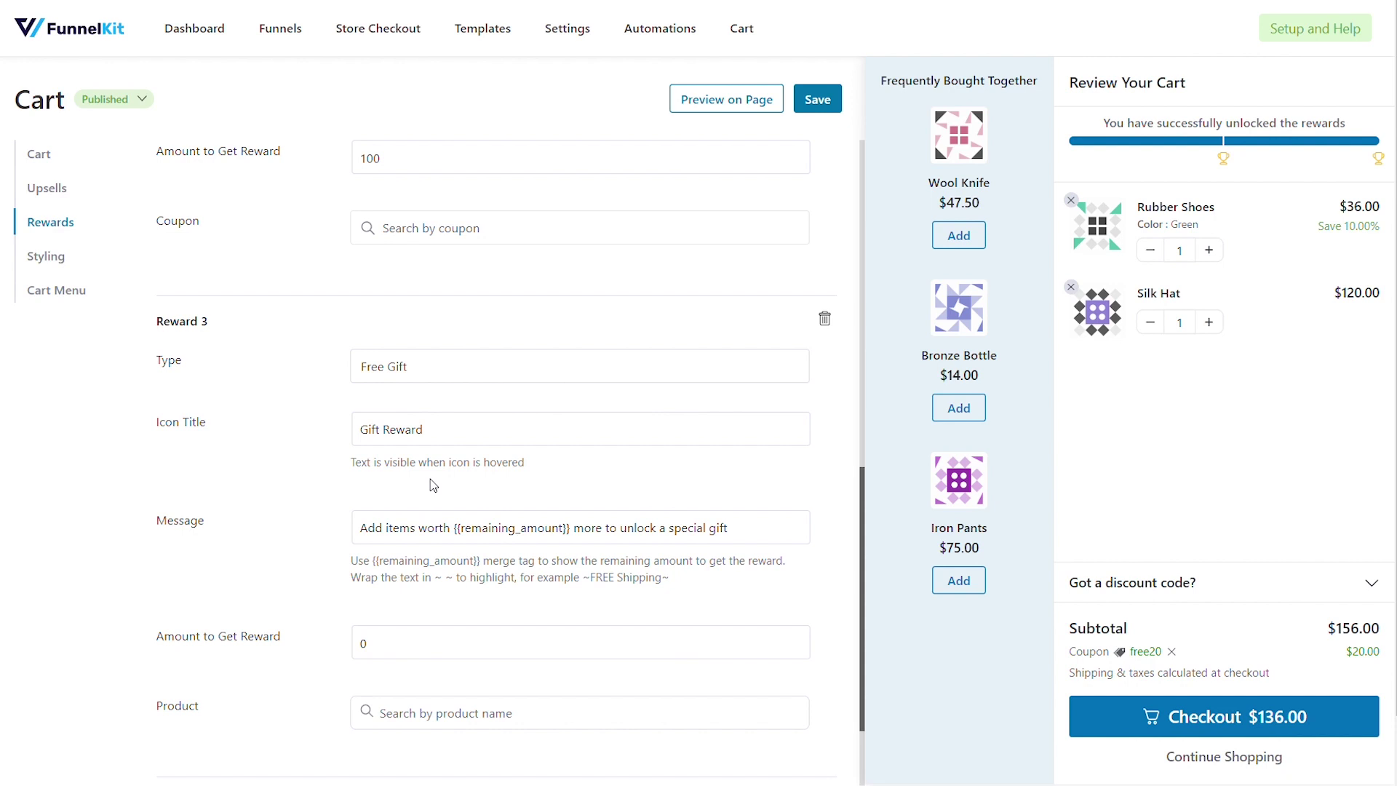
- Set the gift's amount to 150 with Hydro Power Face Wash as the product, save, and preview
scroll(433, 486, down, 3)
double_click(354, 462)
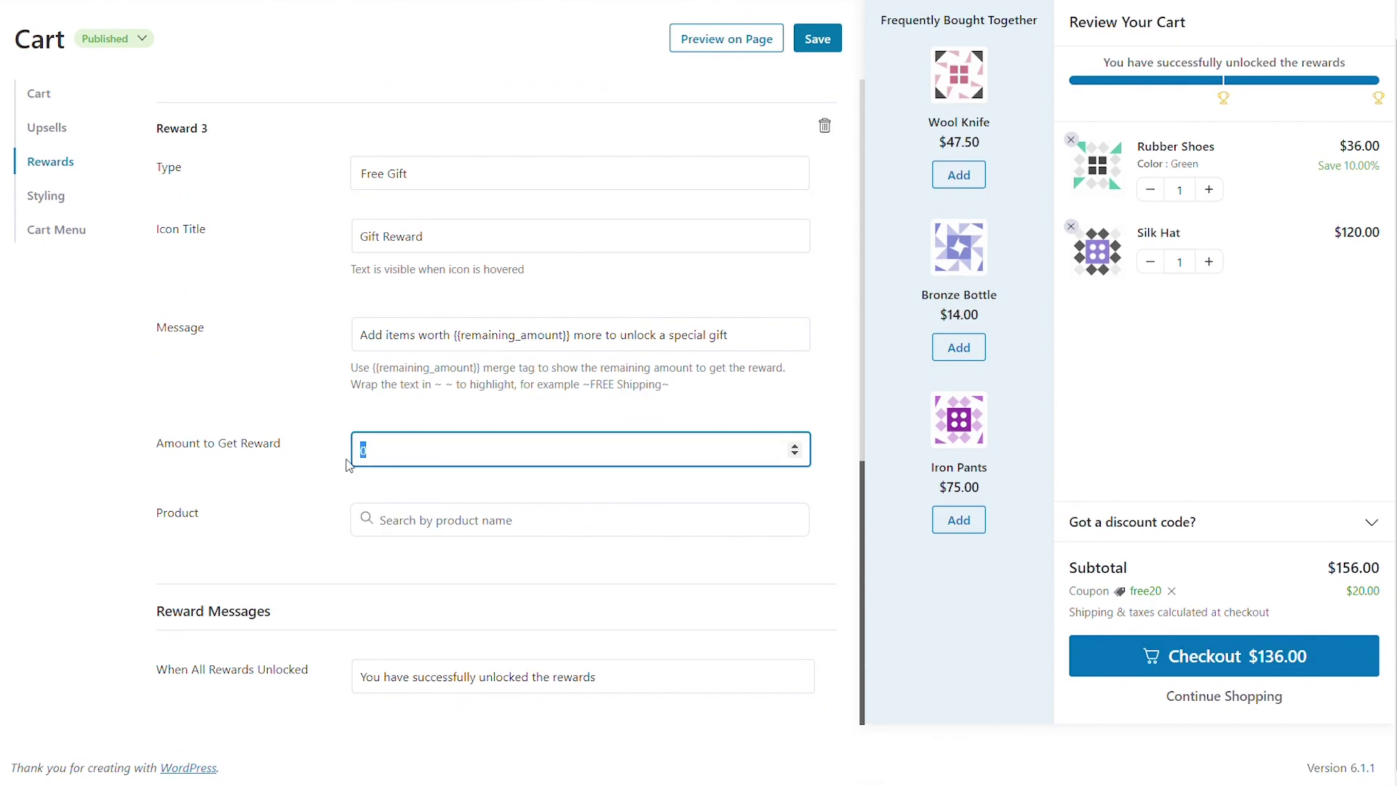
text(150)
click(348, 465)
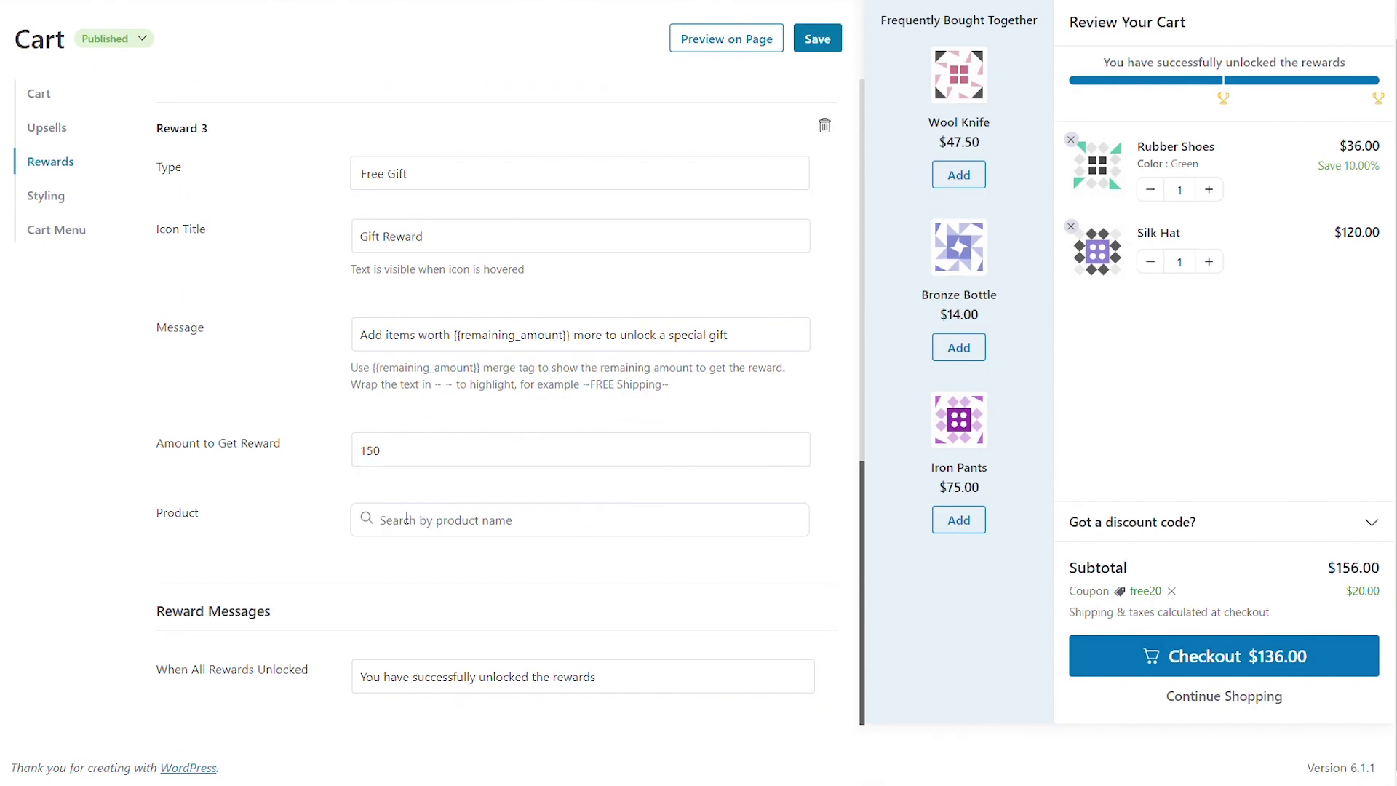
text(face)
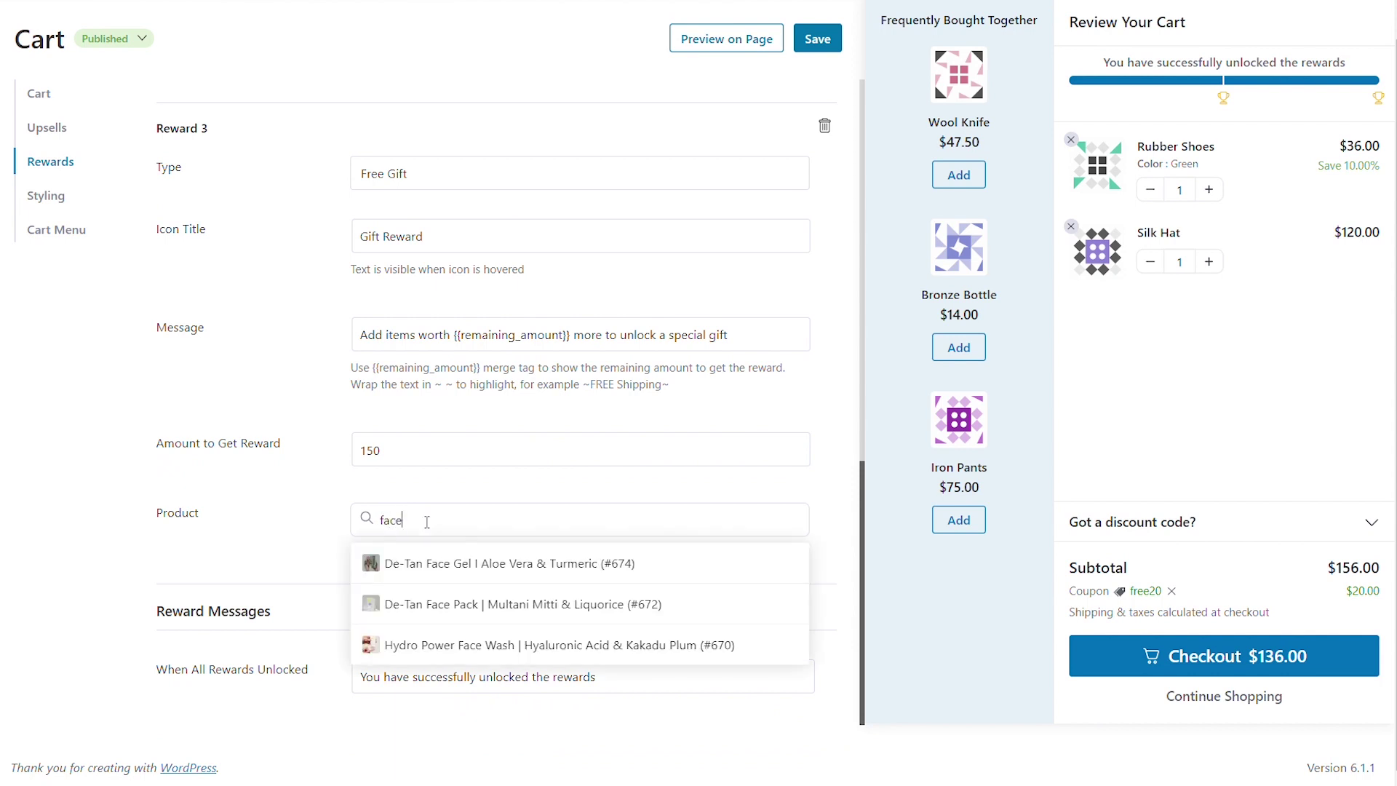
click(444, 646)
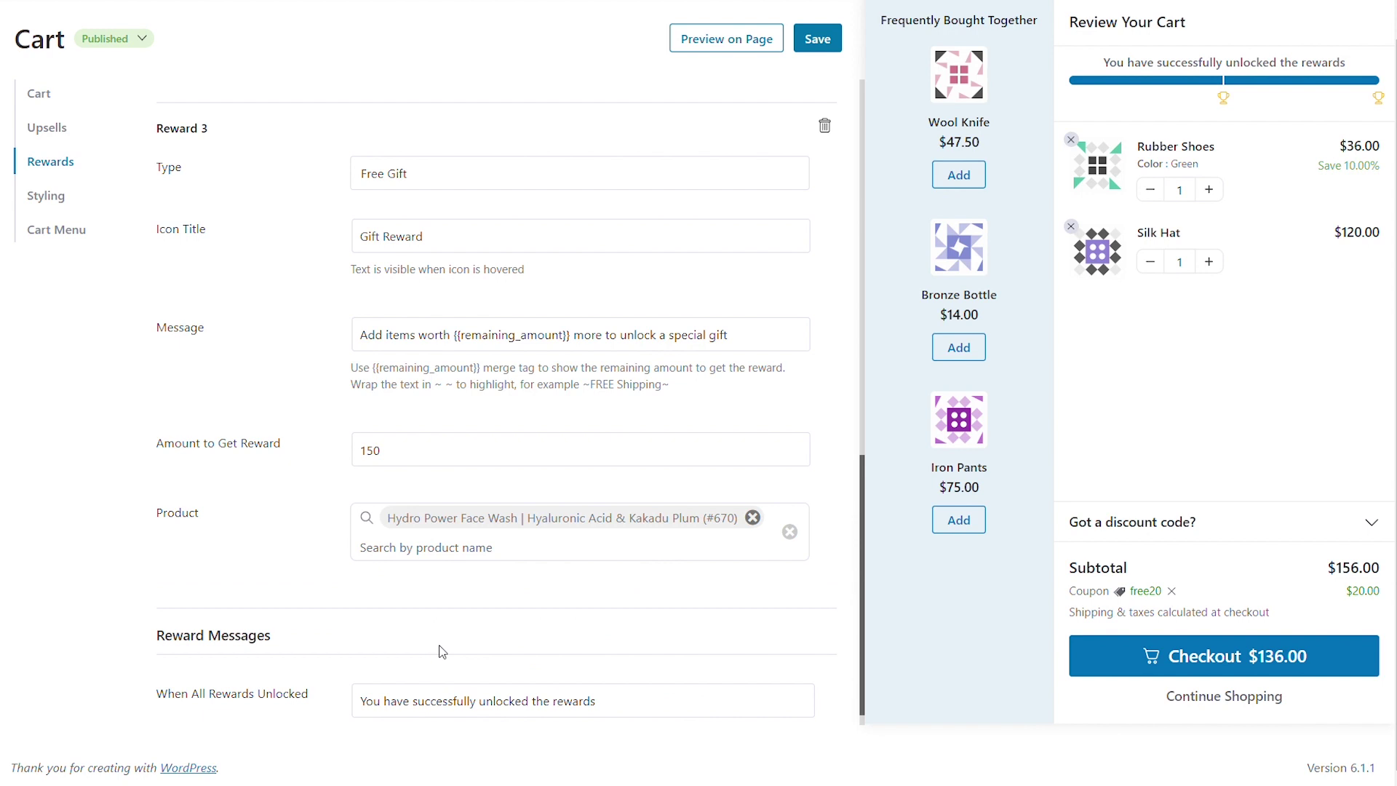
click(820, 46)
click(758, 41)
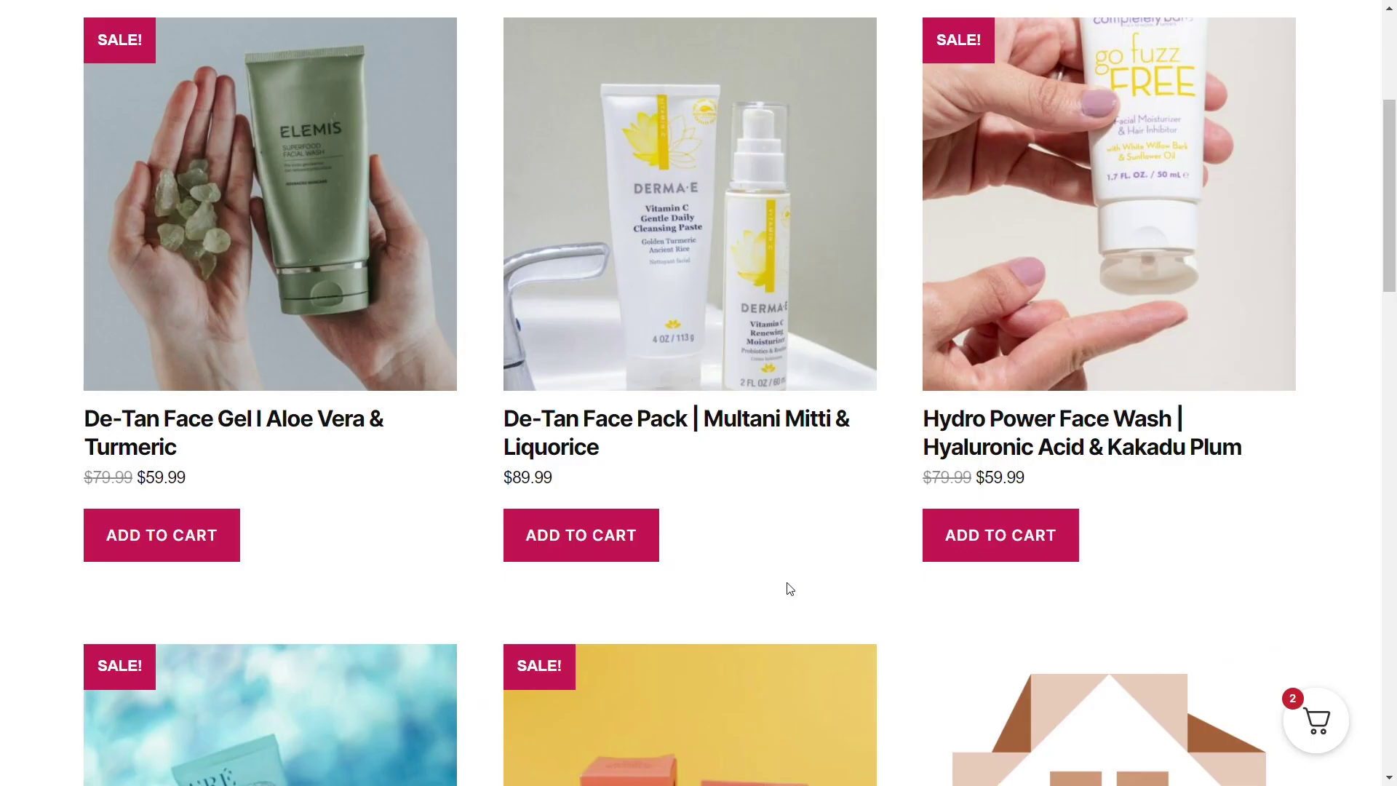
- Add Sunscreen Mist With Blue Light Technology to the cart from the side cart
click(1318, 725)
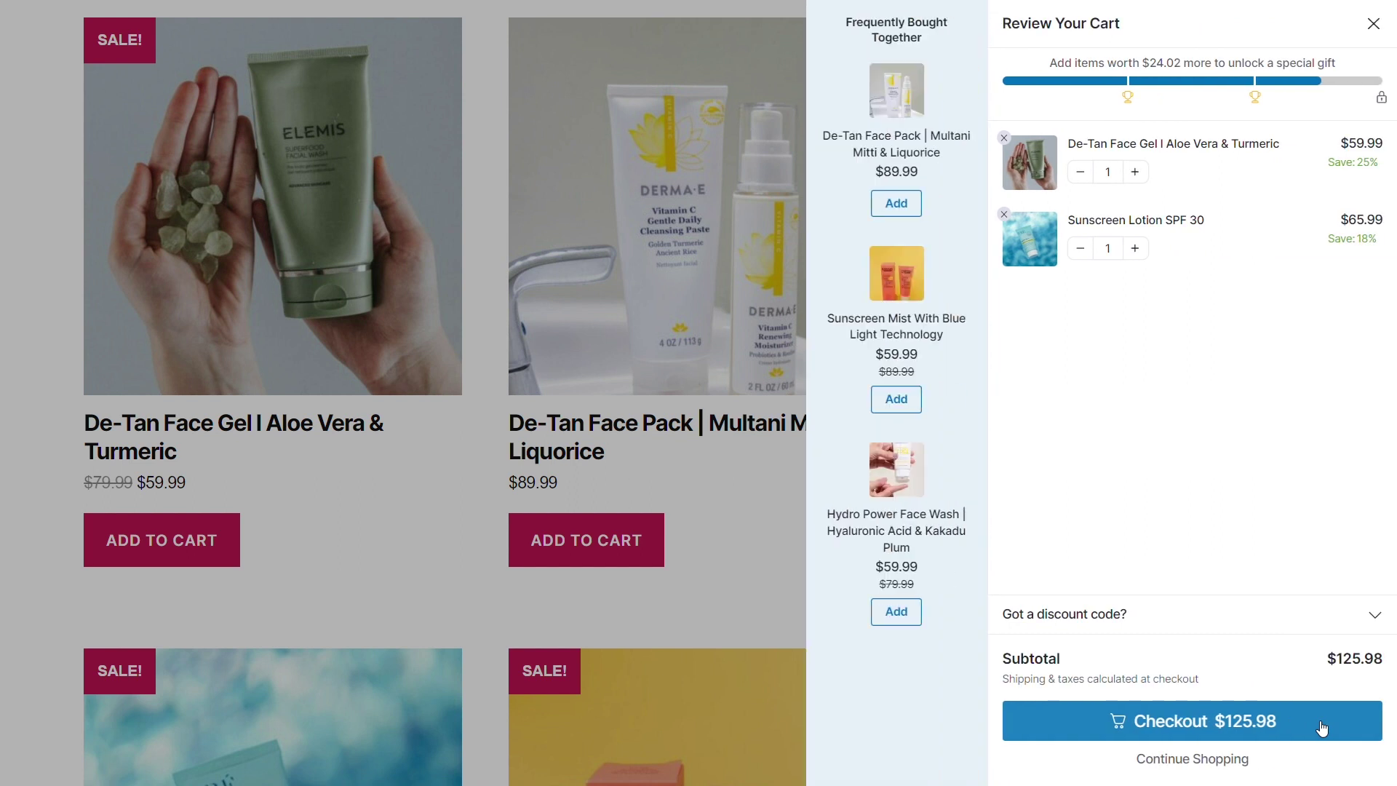
click(898, 399)
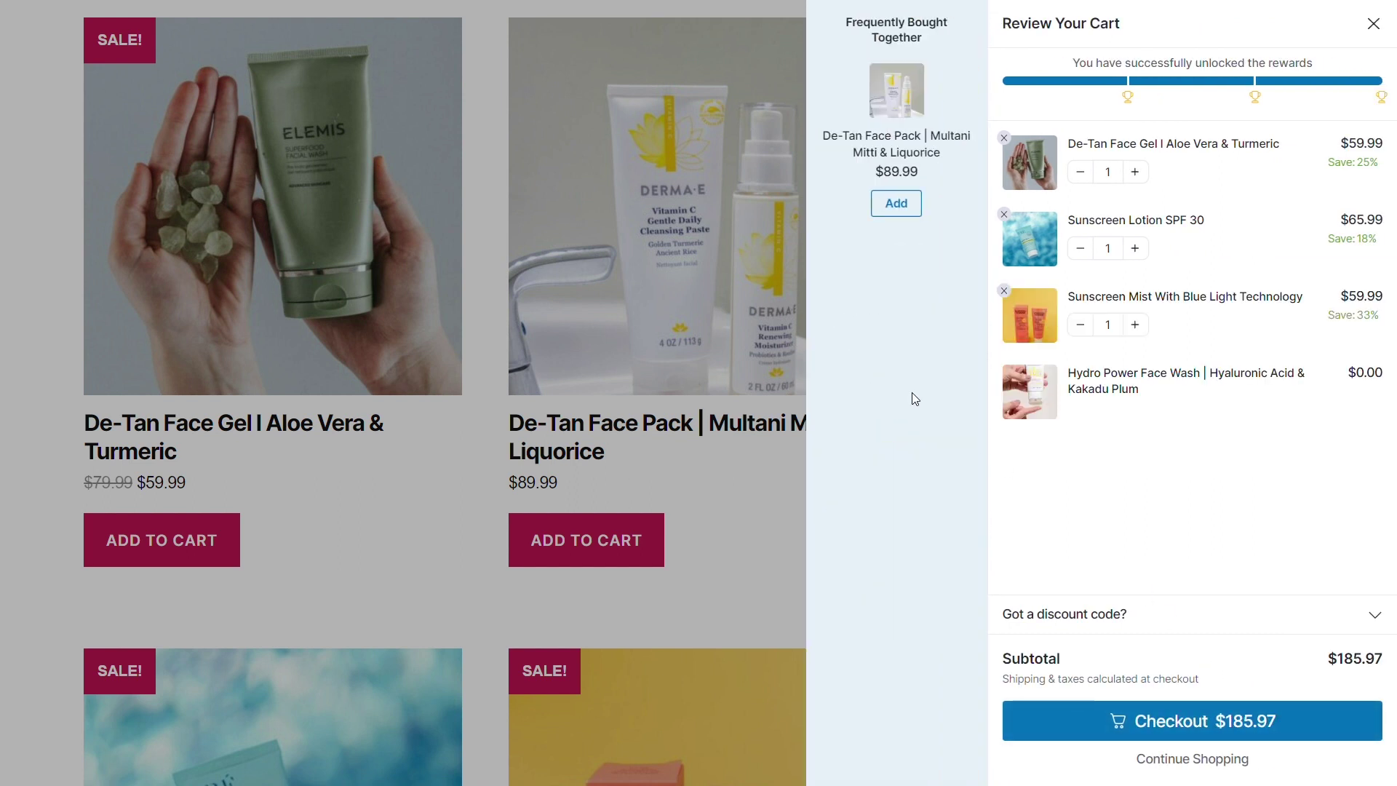
mouse_move(1391, 106)
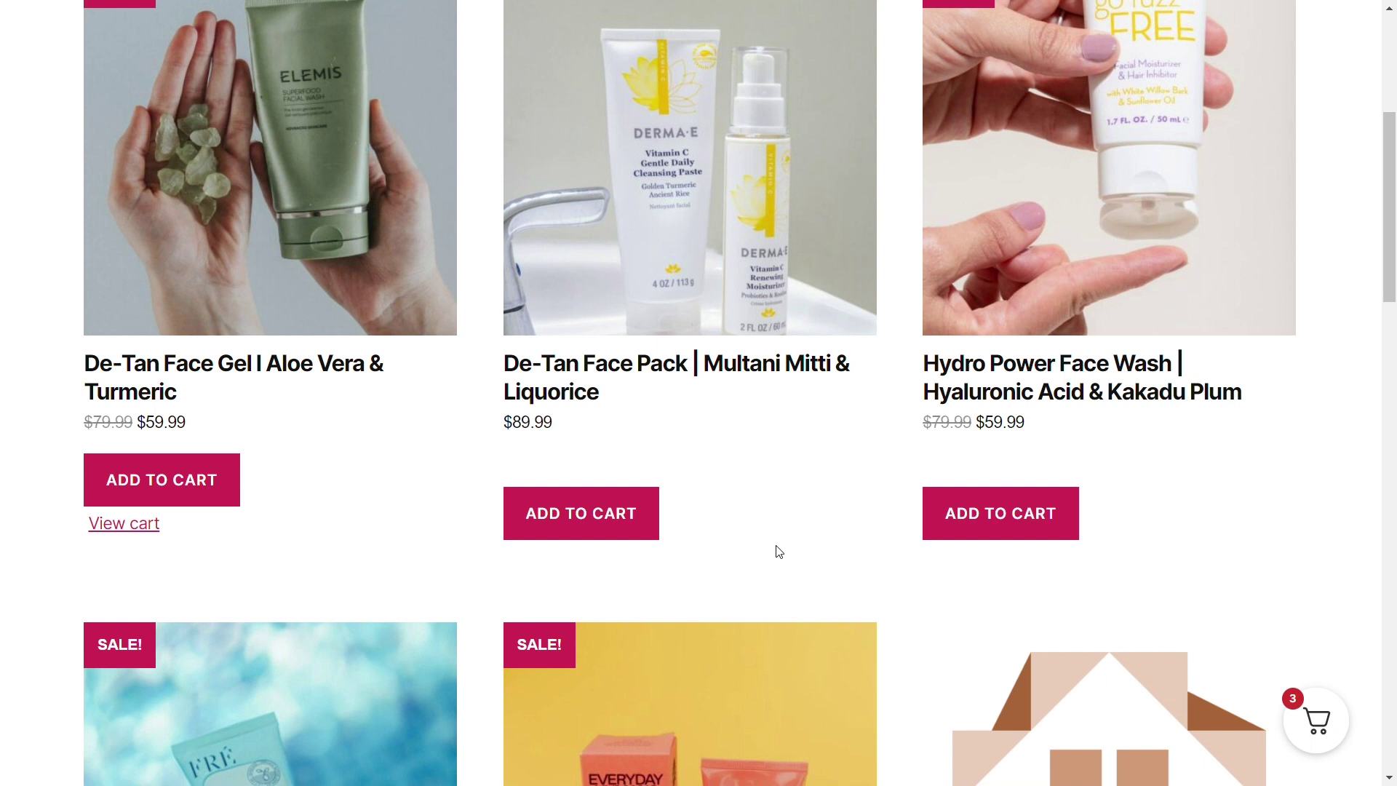
- Confirm the Free Shipping, Discount and Gift rewards all show unlocked at the $179.97 subtotal
click(1343, 740)
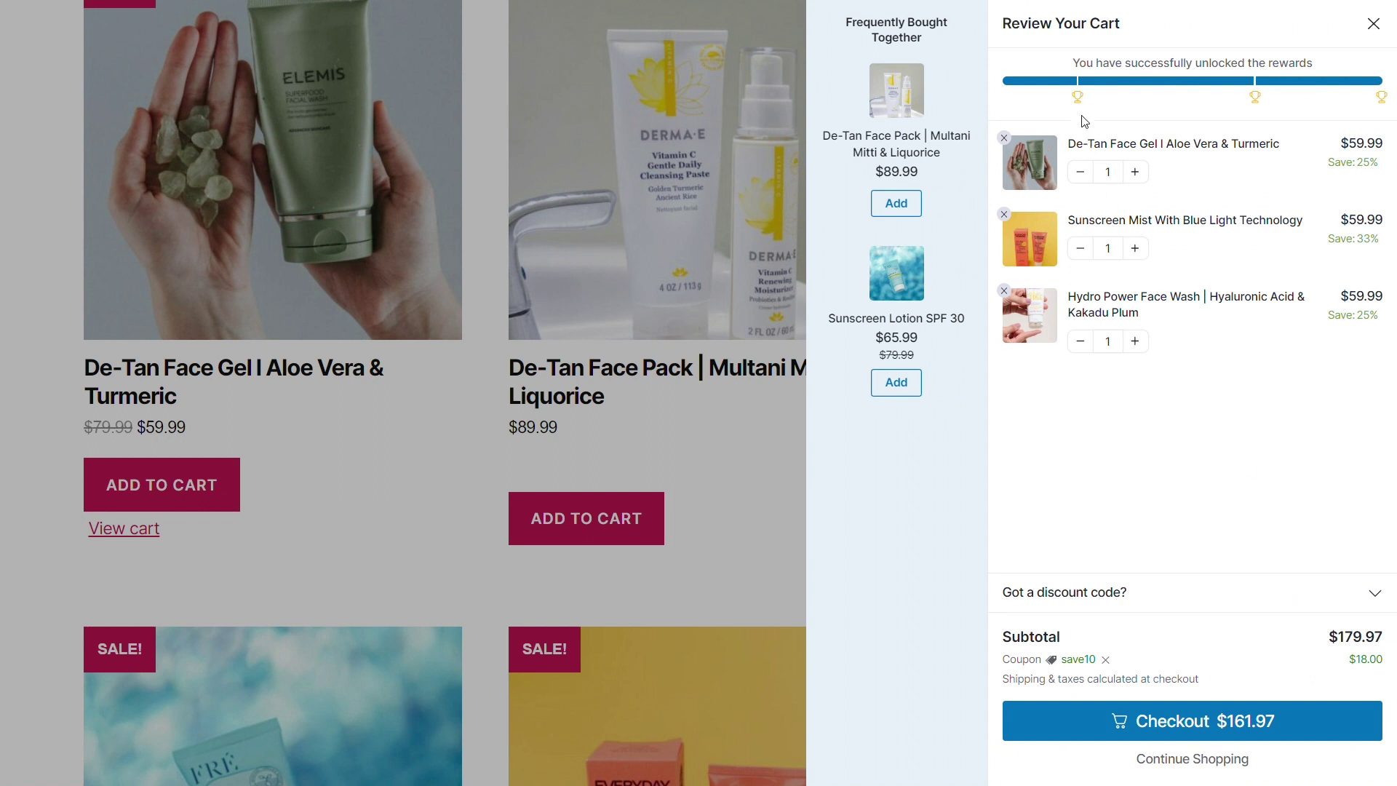
mouse_move(1078, 100)
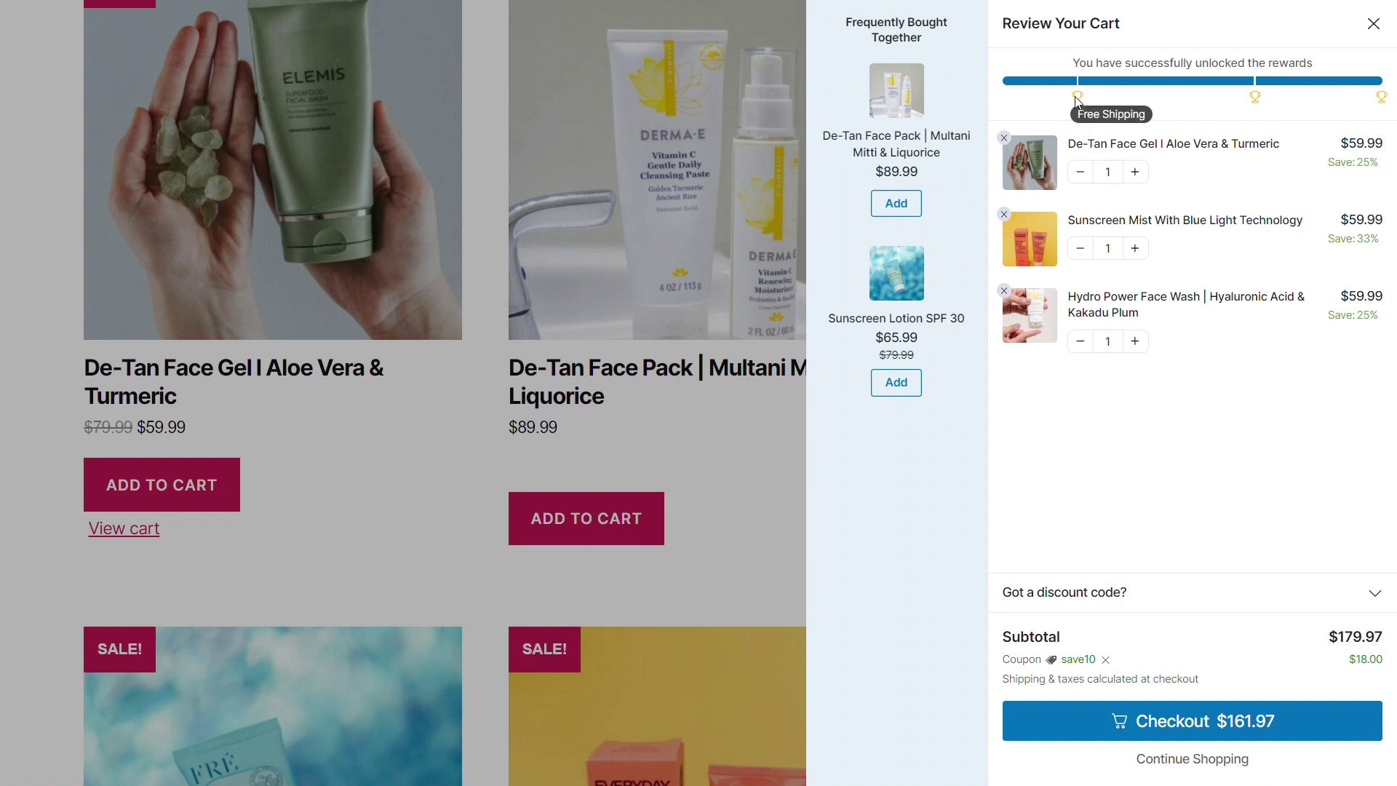
mouse_move(1260, 101)
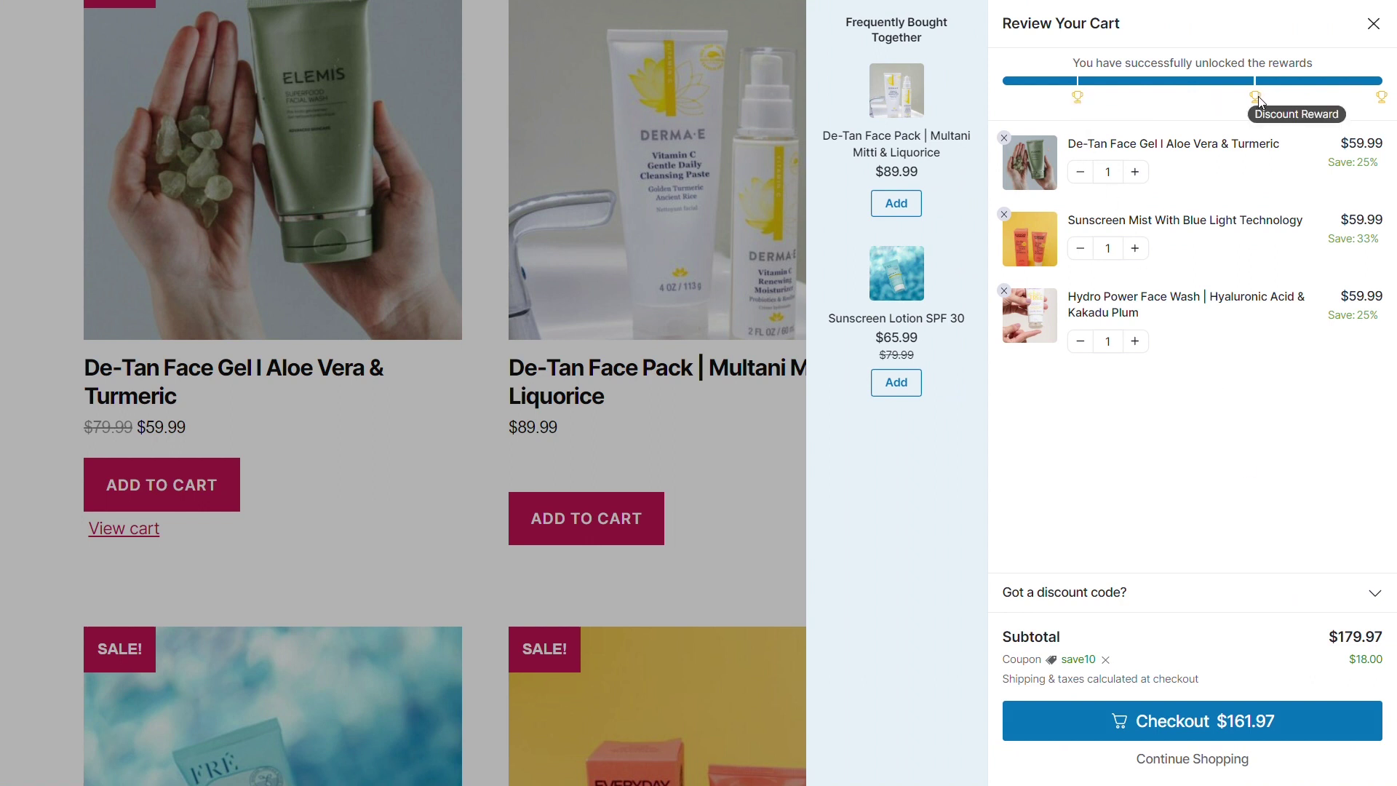
mouse_move(1381, 103)
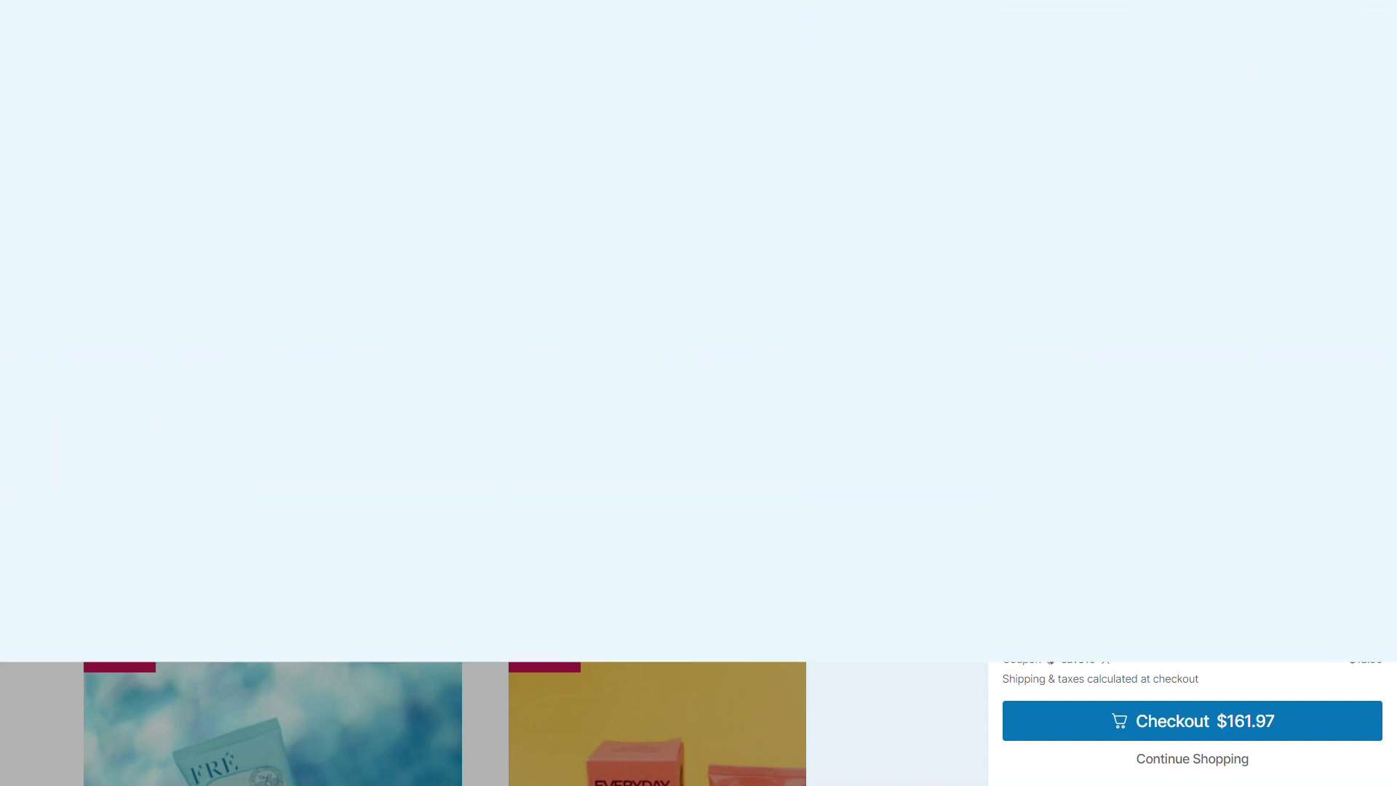